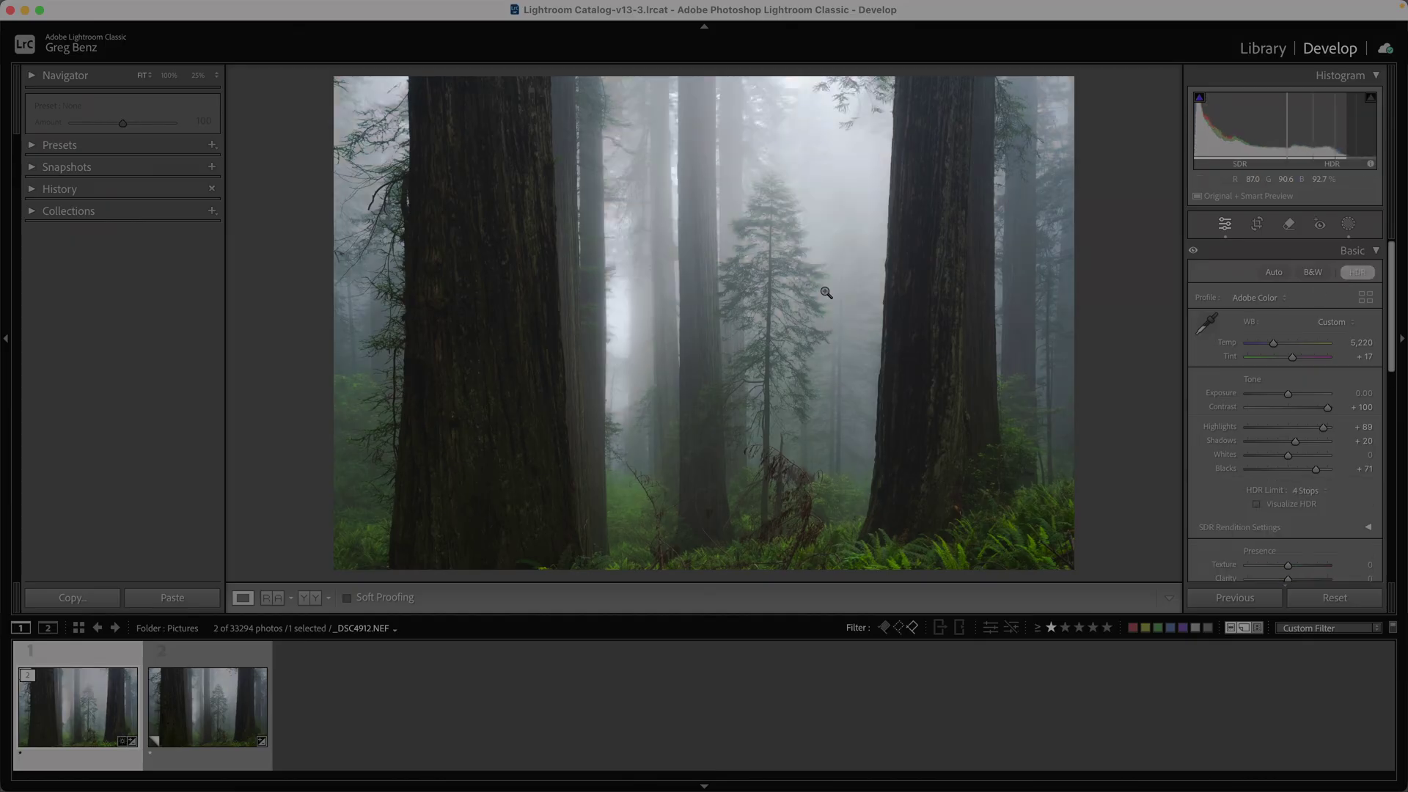
# - Compare the brighter HDR edit with the darker SDR virtual copy in Lightroom Classic
pyautogui.press('Right')
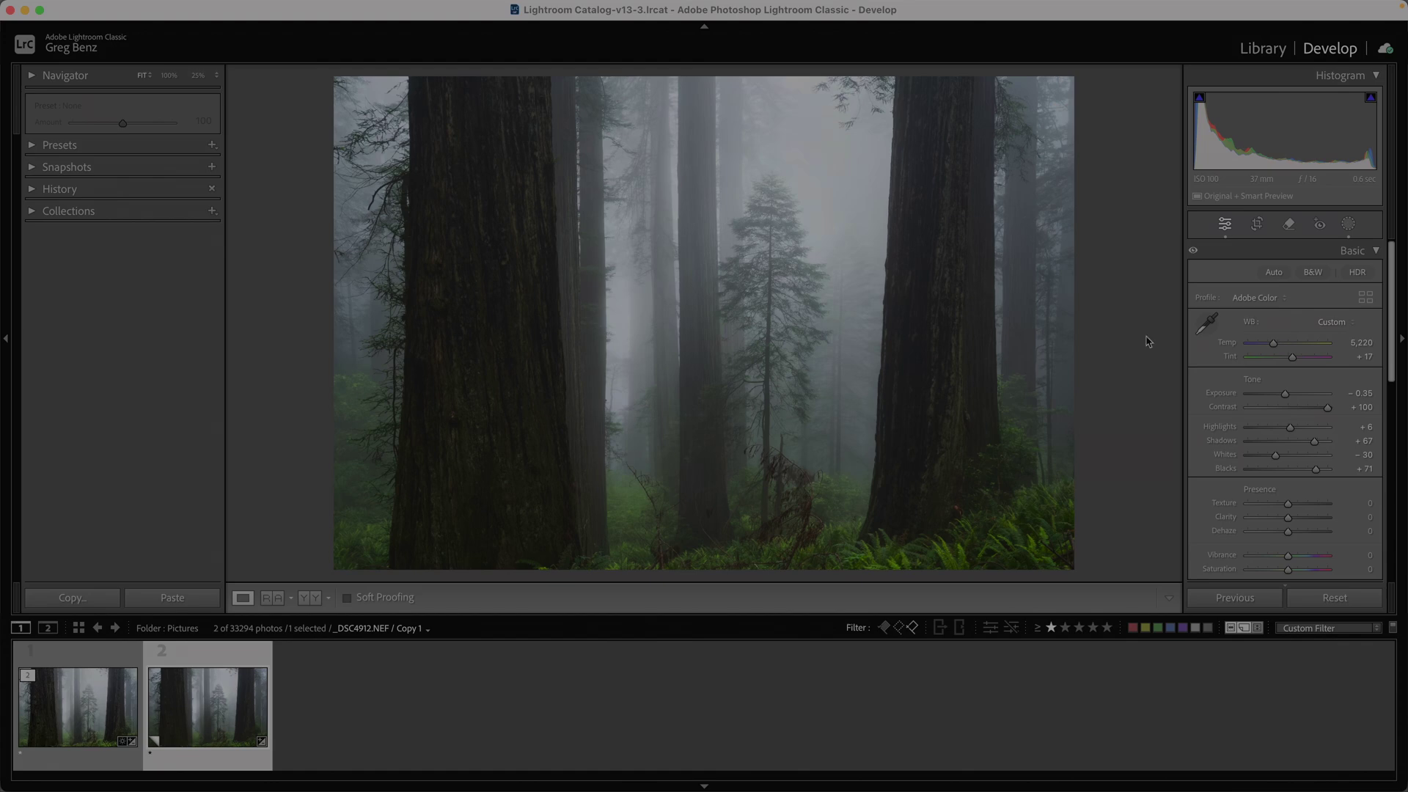
pyautogui.click(117, 711)
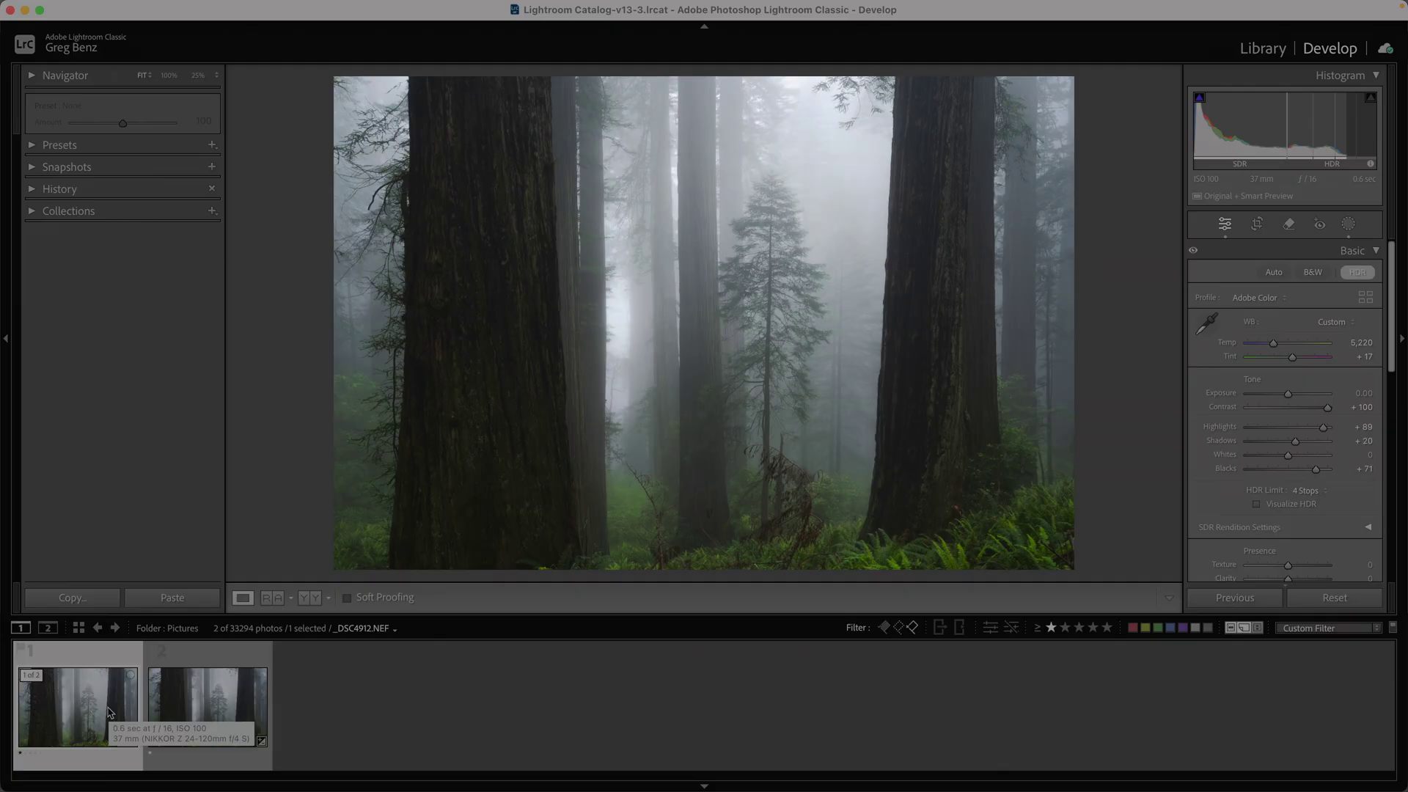
pyautogui.click(159, 703)
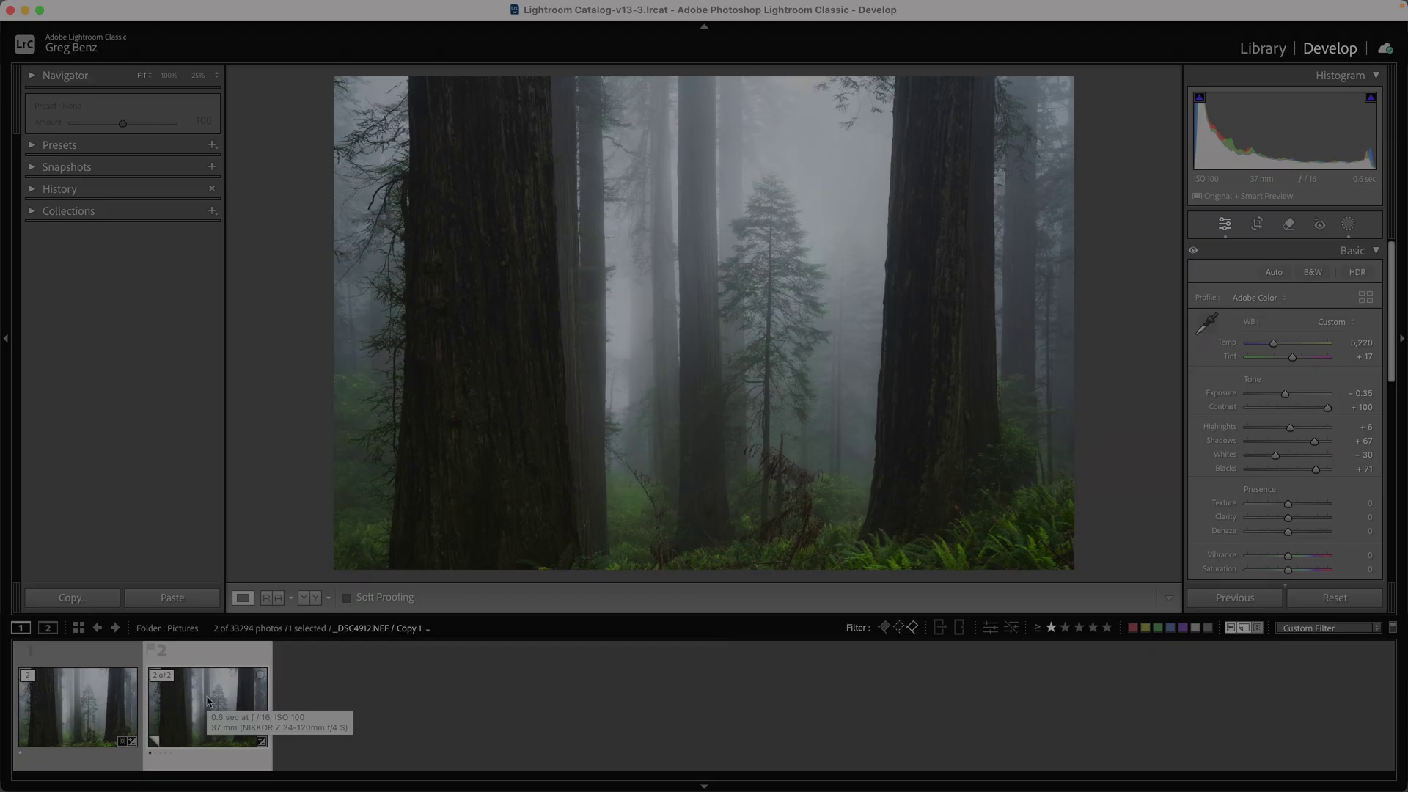
pyautogui.click(129, 695)
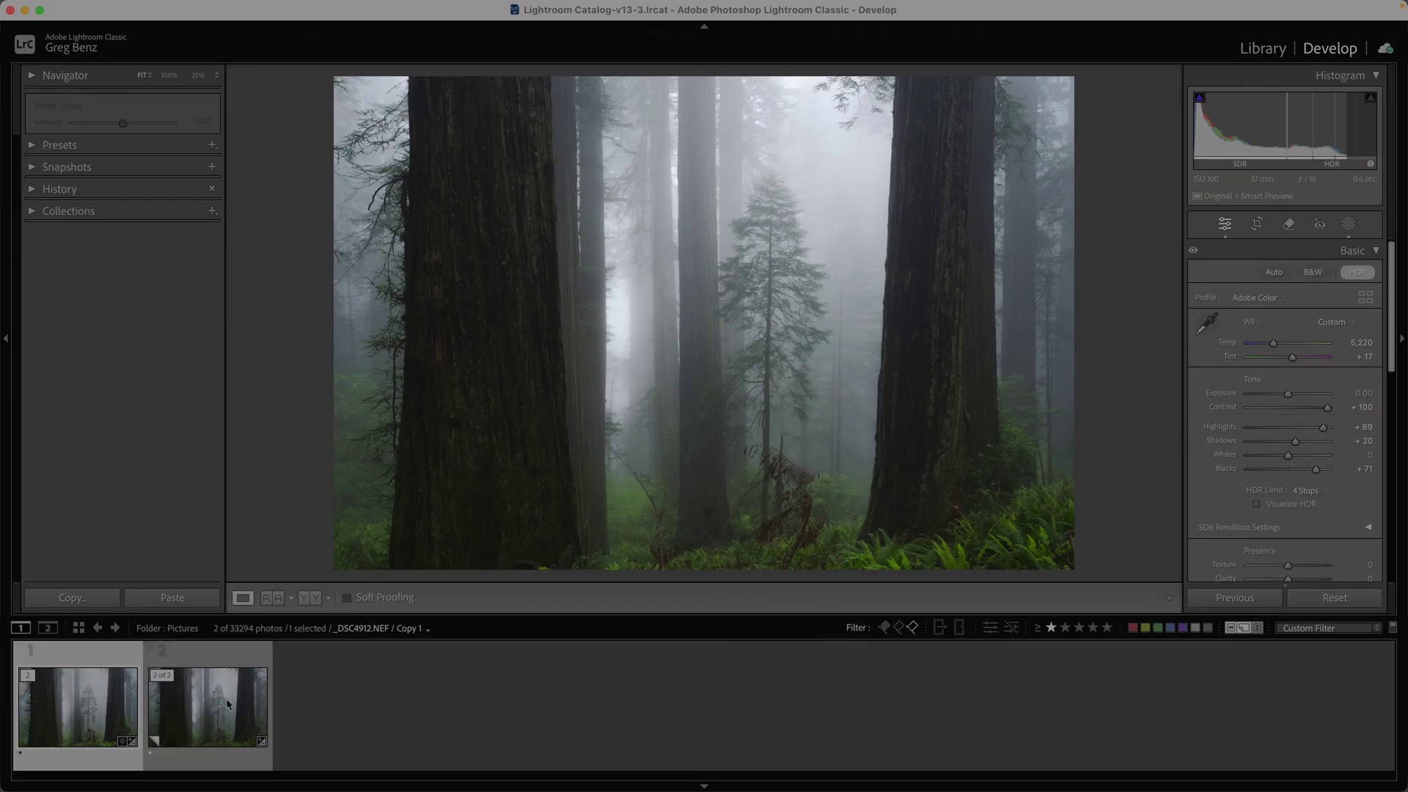
pyautogui.rightClick(559, 450)
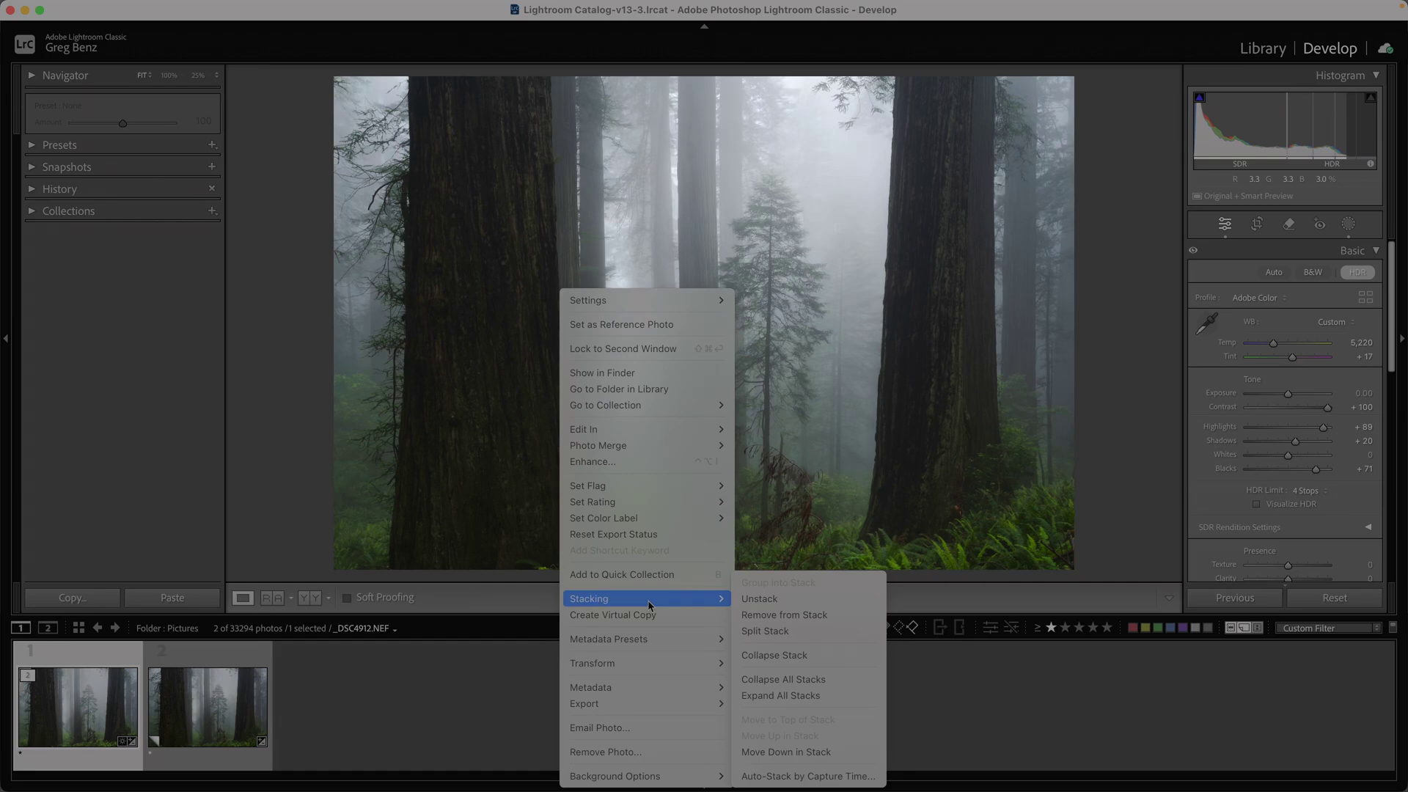
pyautogui.click(530, 606)
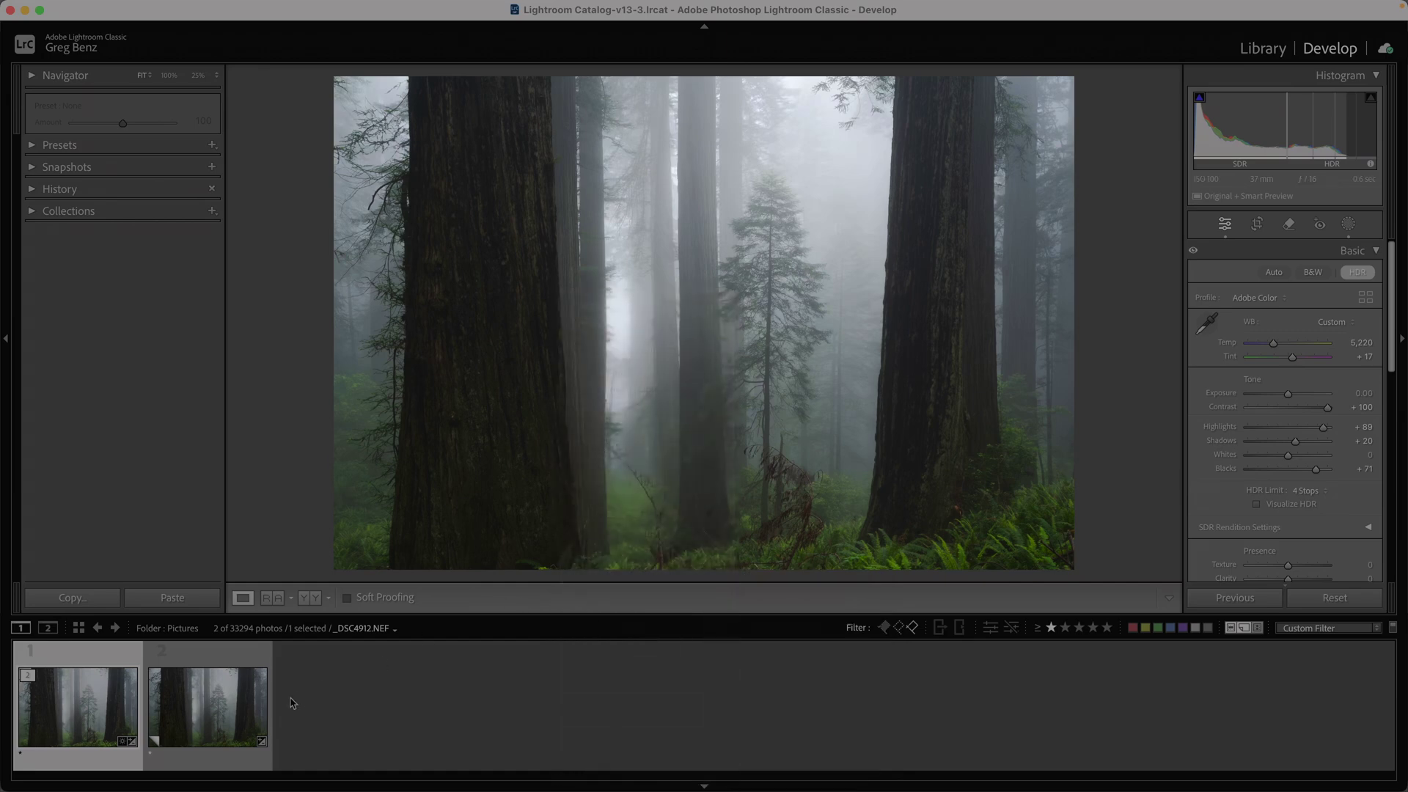
# - Inspect the local adjustment masks on the SDR copy and the HDR photo
pyautogui.press('Right')
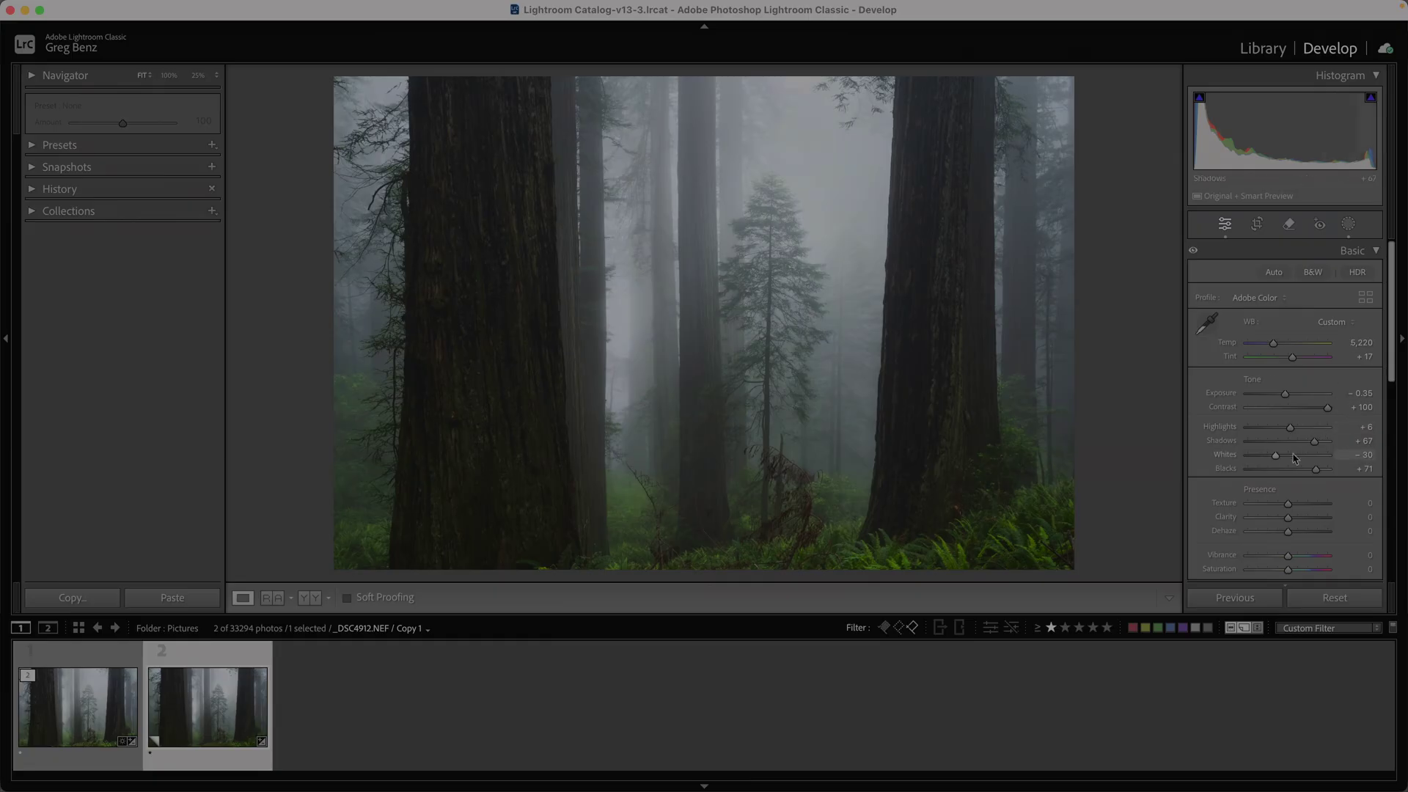
pyautogui.moveTo(1391, 369); pyautogui.dragTo(1405, 464)
pyautogui.scroll(-2, 1388, 435)
pyautogui.click(1348, 224)
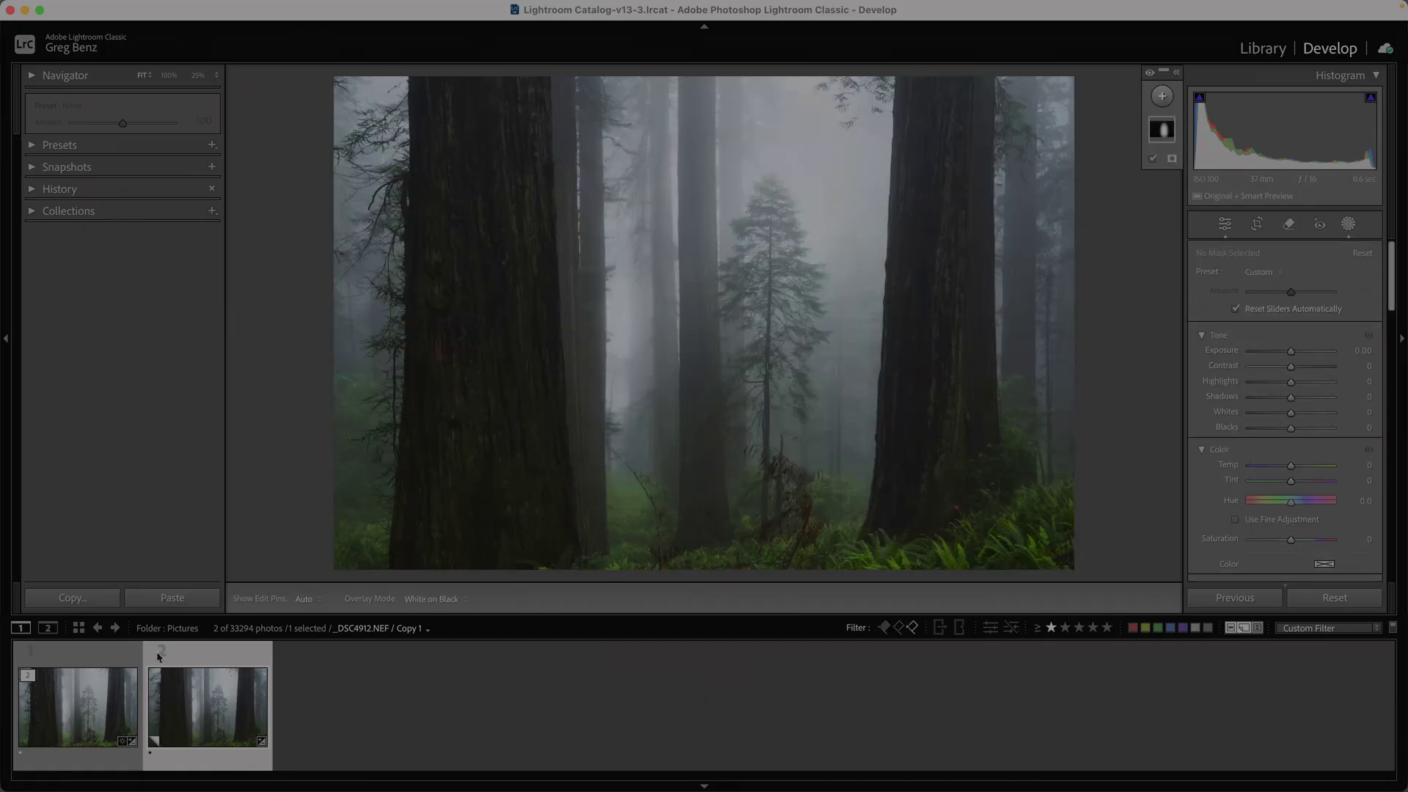
pyautogui.press('Left')
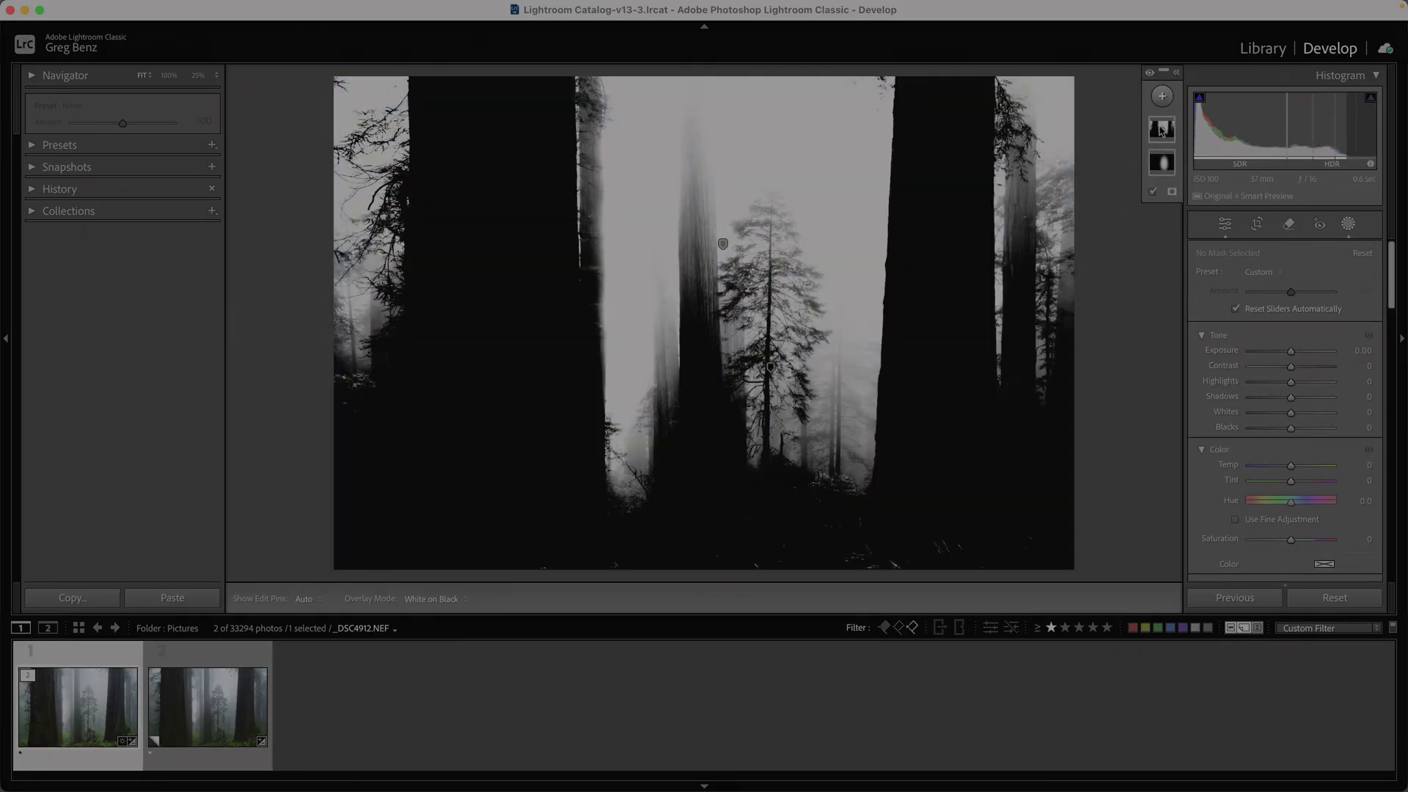
pyautogui.click(270, 683)
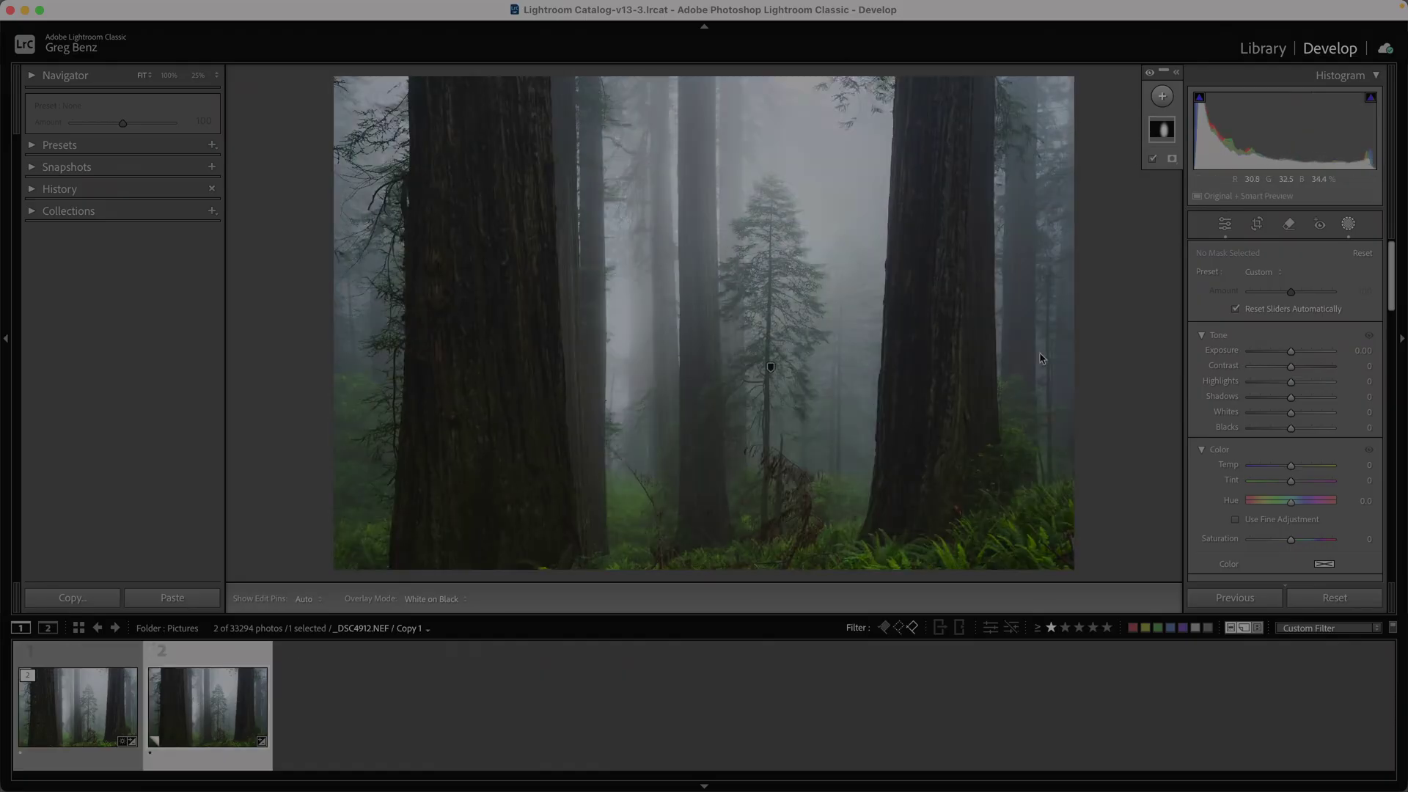
pyautogui.hotkey('shift', 'w')
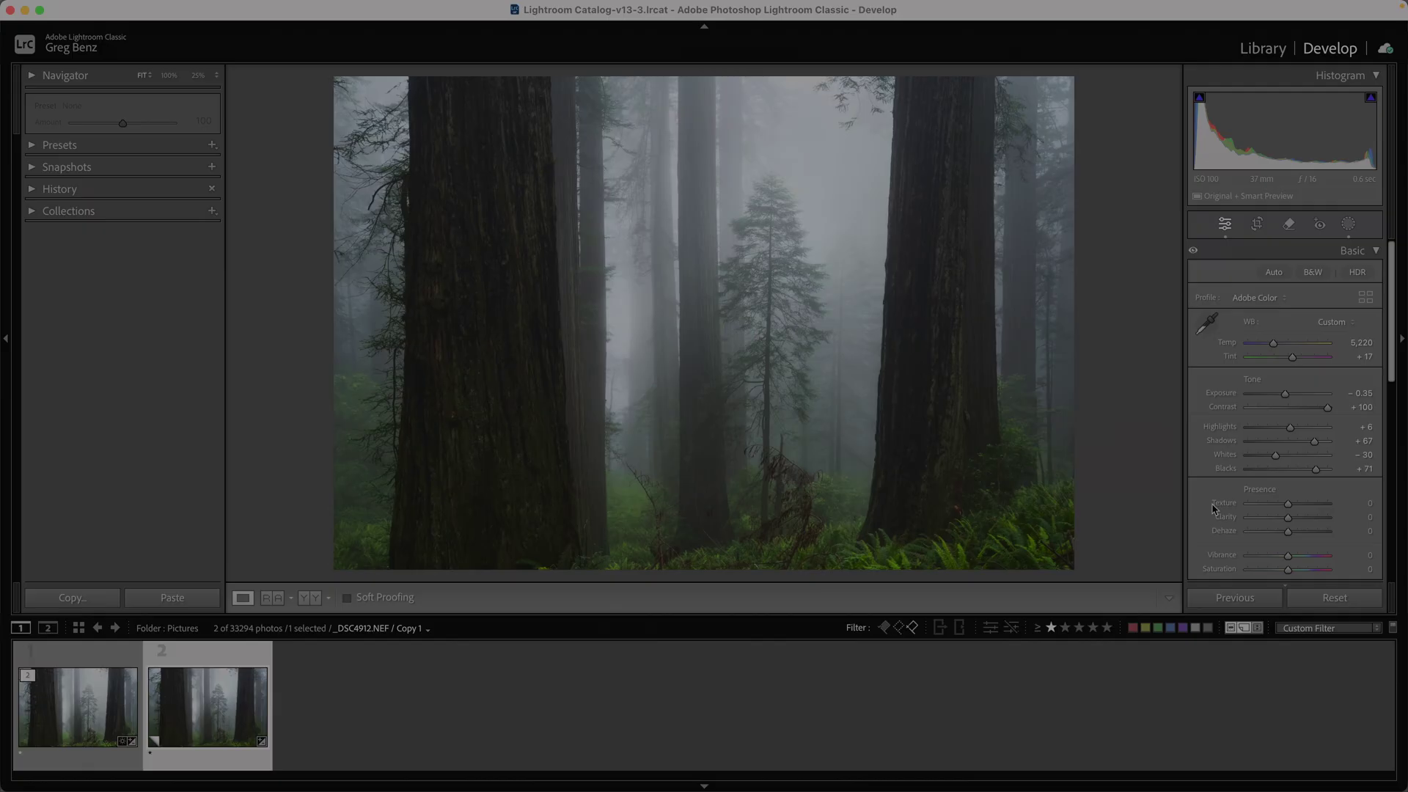
pyautogui.click(95, 710)
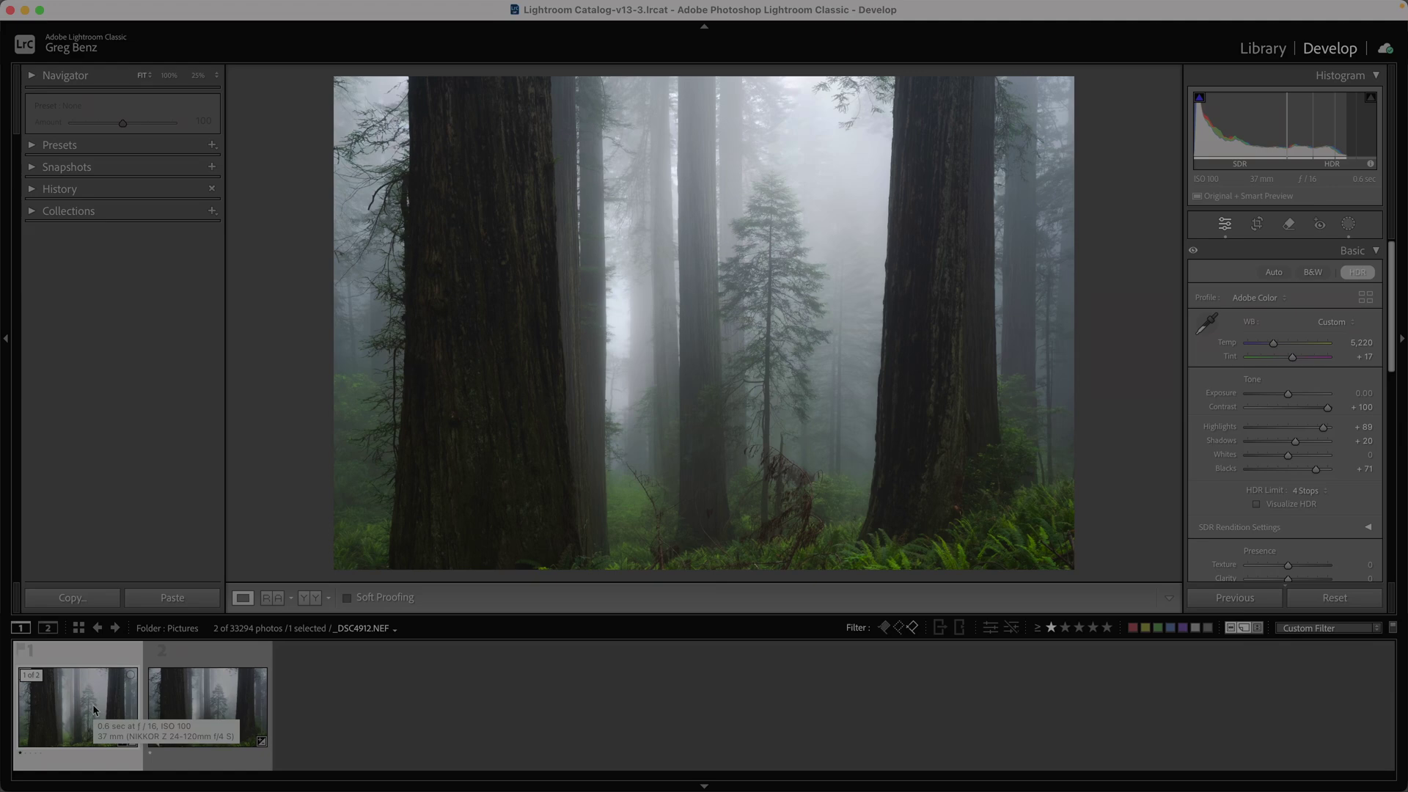
# - Select both versions and open them in Photoshop as smart object layers
pyautogui.keyDown('super'); pyautogui.click(202, 717); pyautogui.keyUp('super')
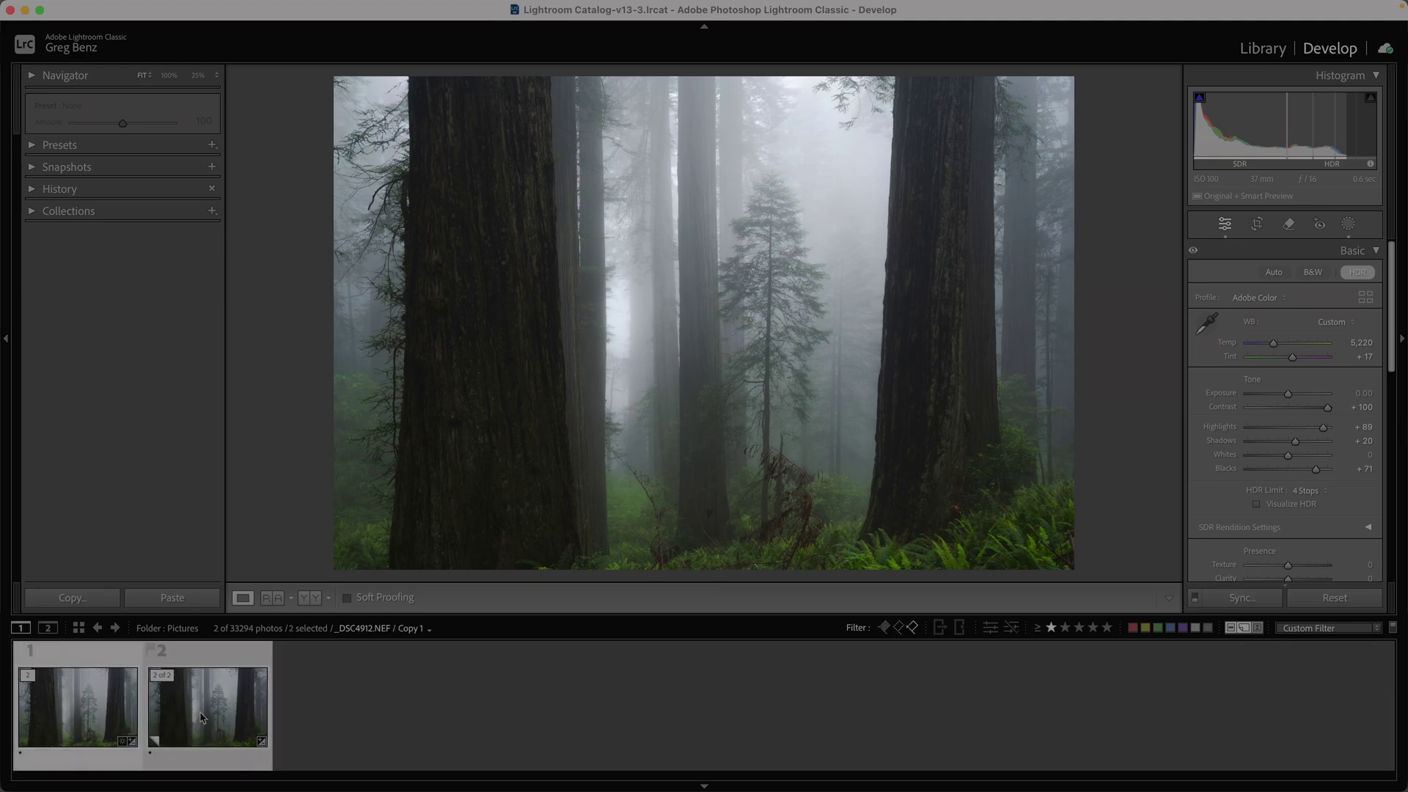
pyautogui.rightClick(202, 717)
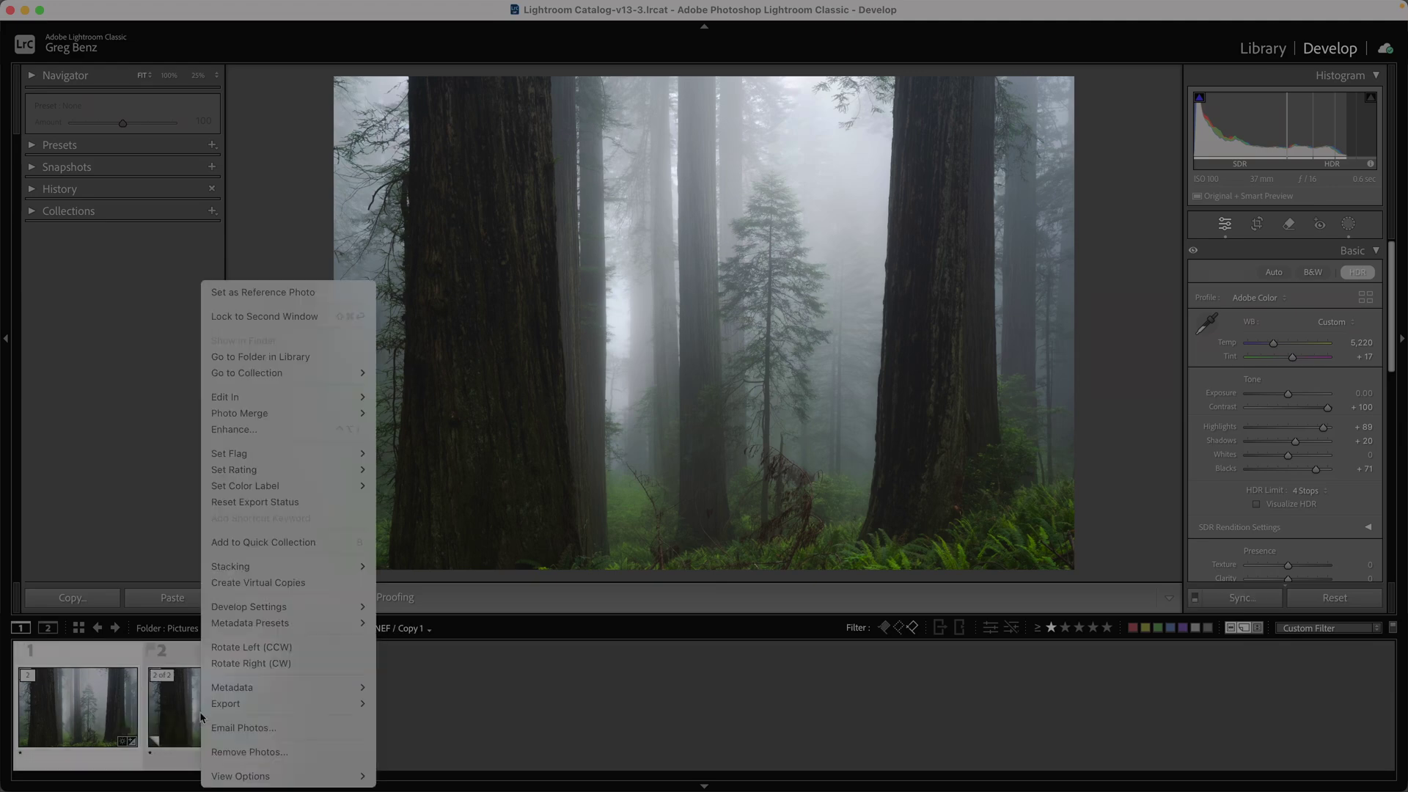
pyautogui.moveTo(278, 400)
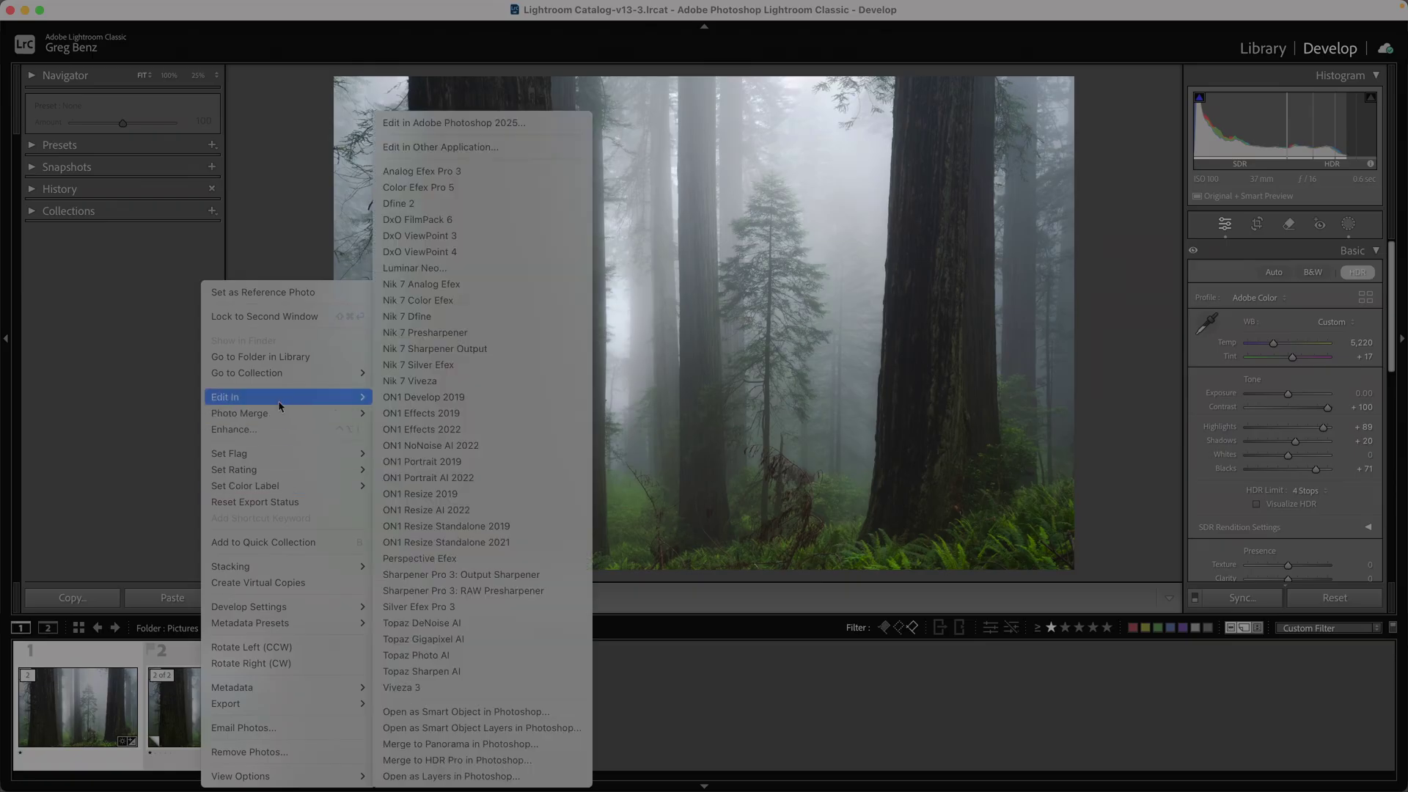
pyautogui.click(511, 729)
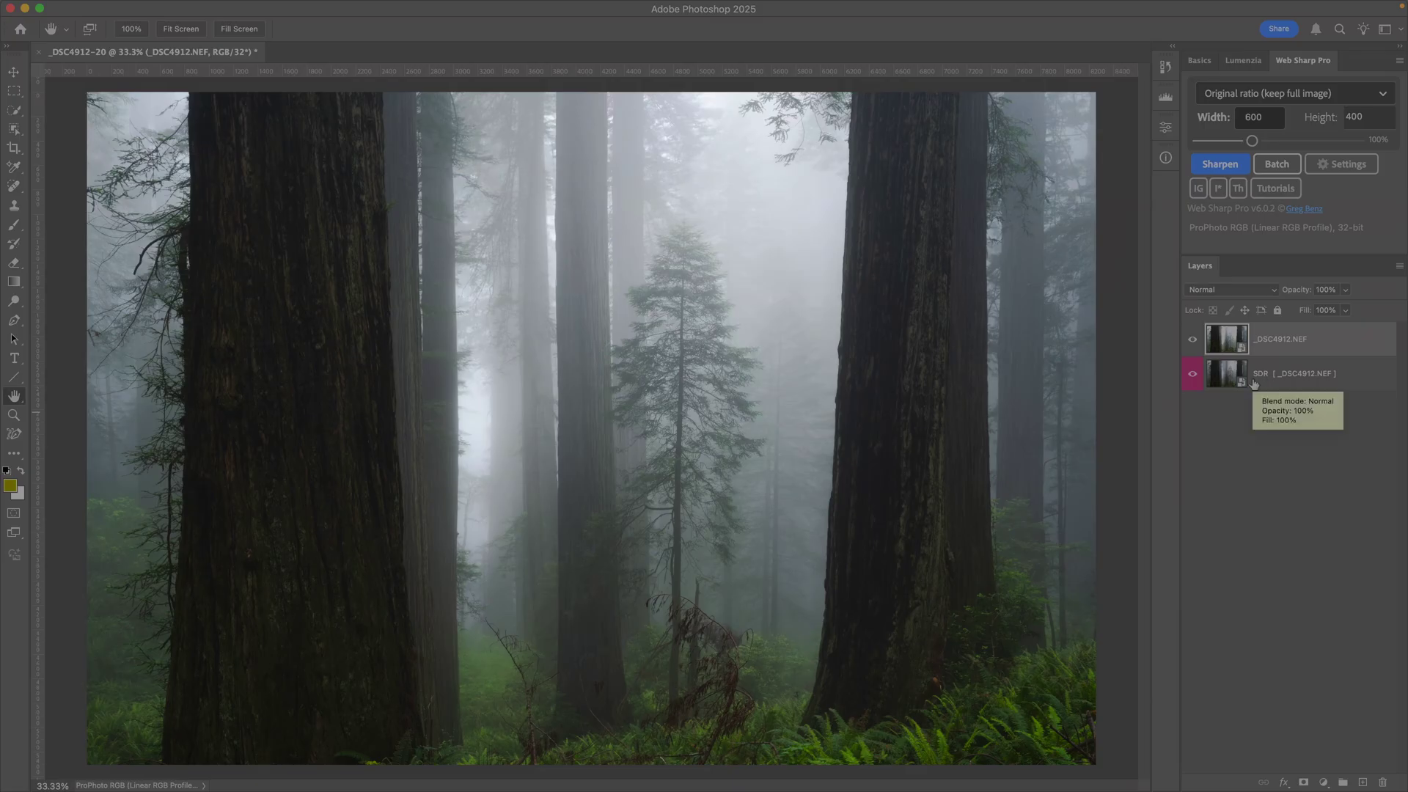
# - Hide the top HDR _DSC4912.NEF layer to preview the darker SDR copy
pyautogui.click(1193, 339)
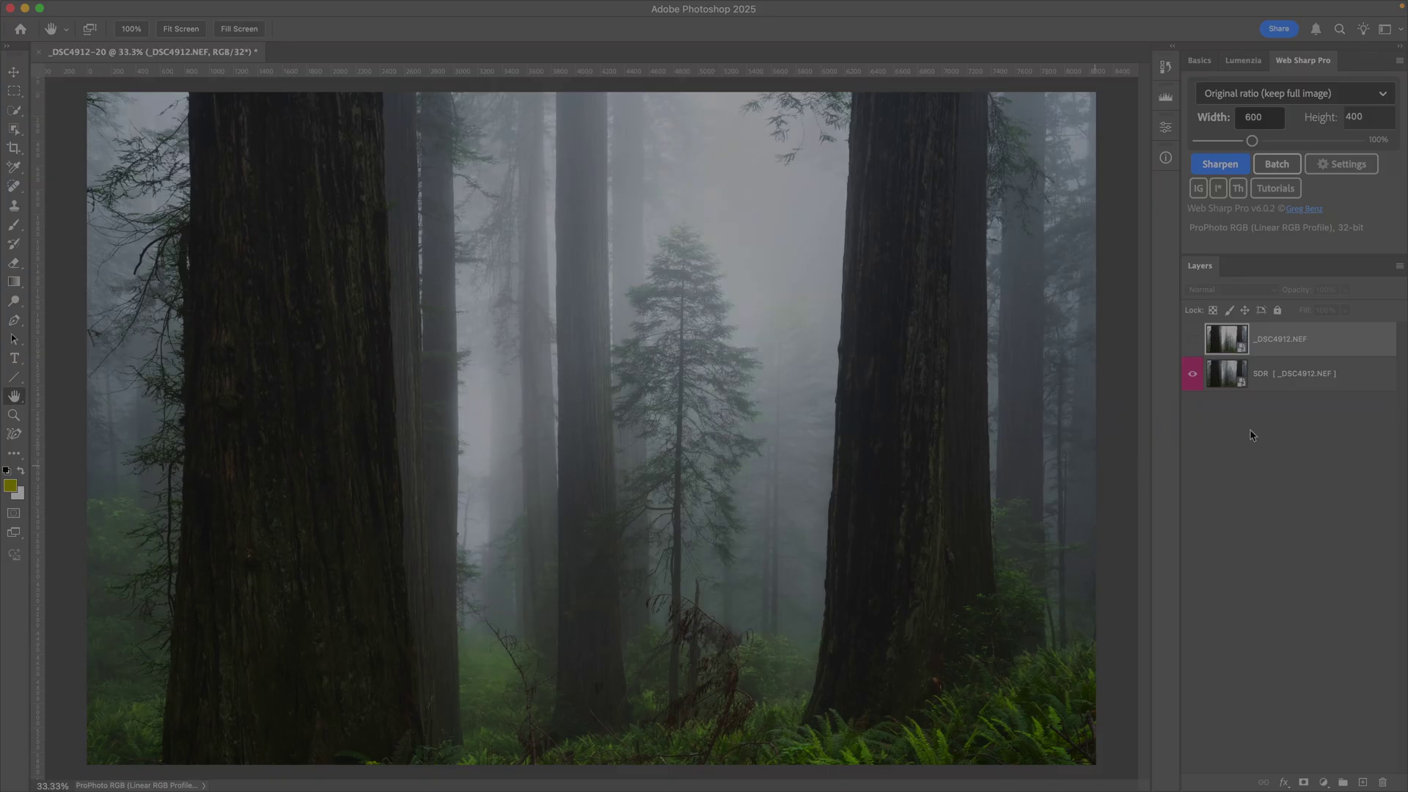
# - Show the HDR layer again and pick the 'Instagram post' size preset in Web Sharp Pro
pyautogui.click(1192, 341)
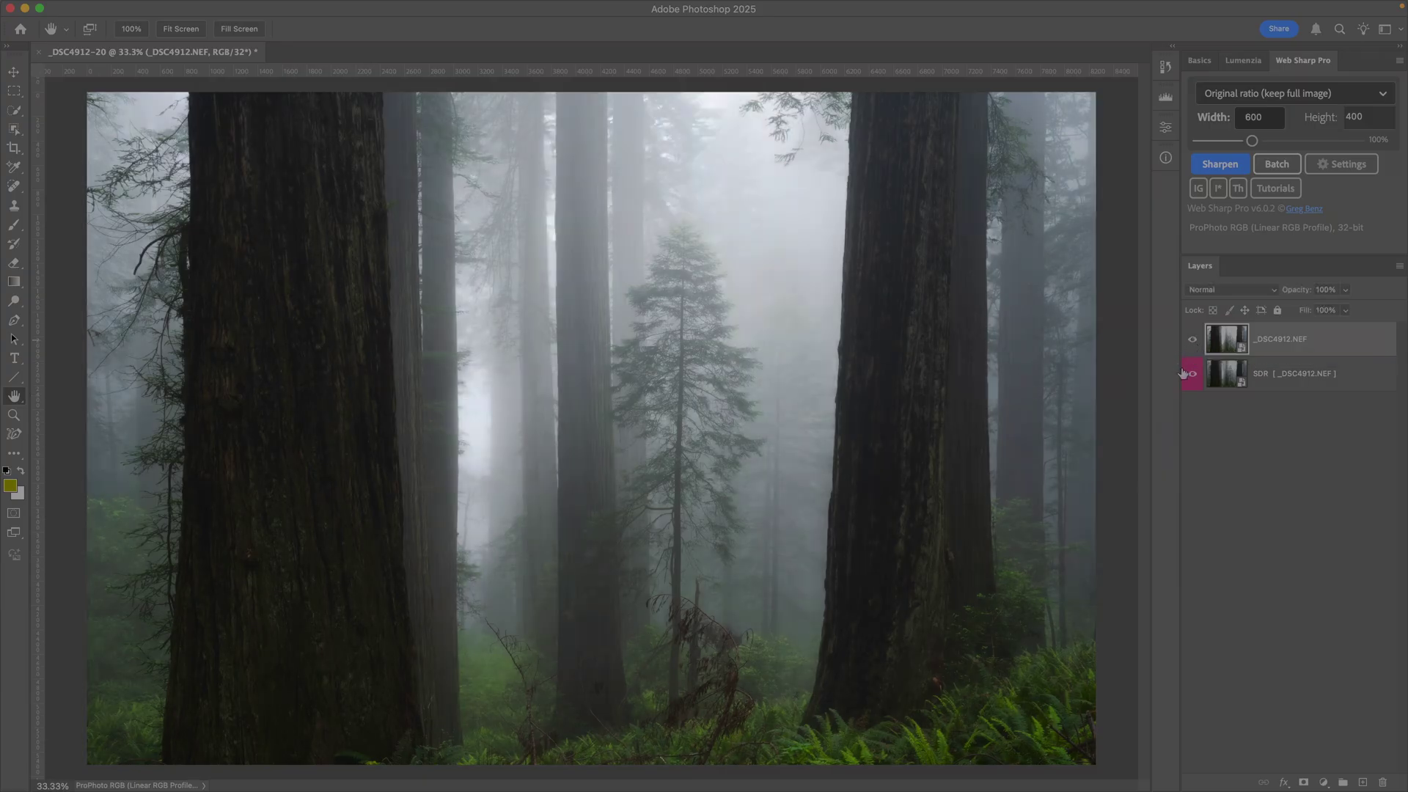
pyautogui.click(1338, 94)
pyautogui.moveTo(1392, 130); pyautogui.dragTo(1392, 225)
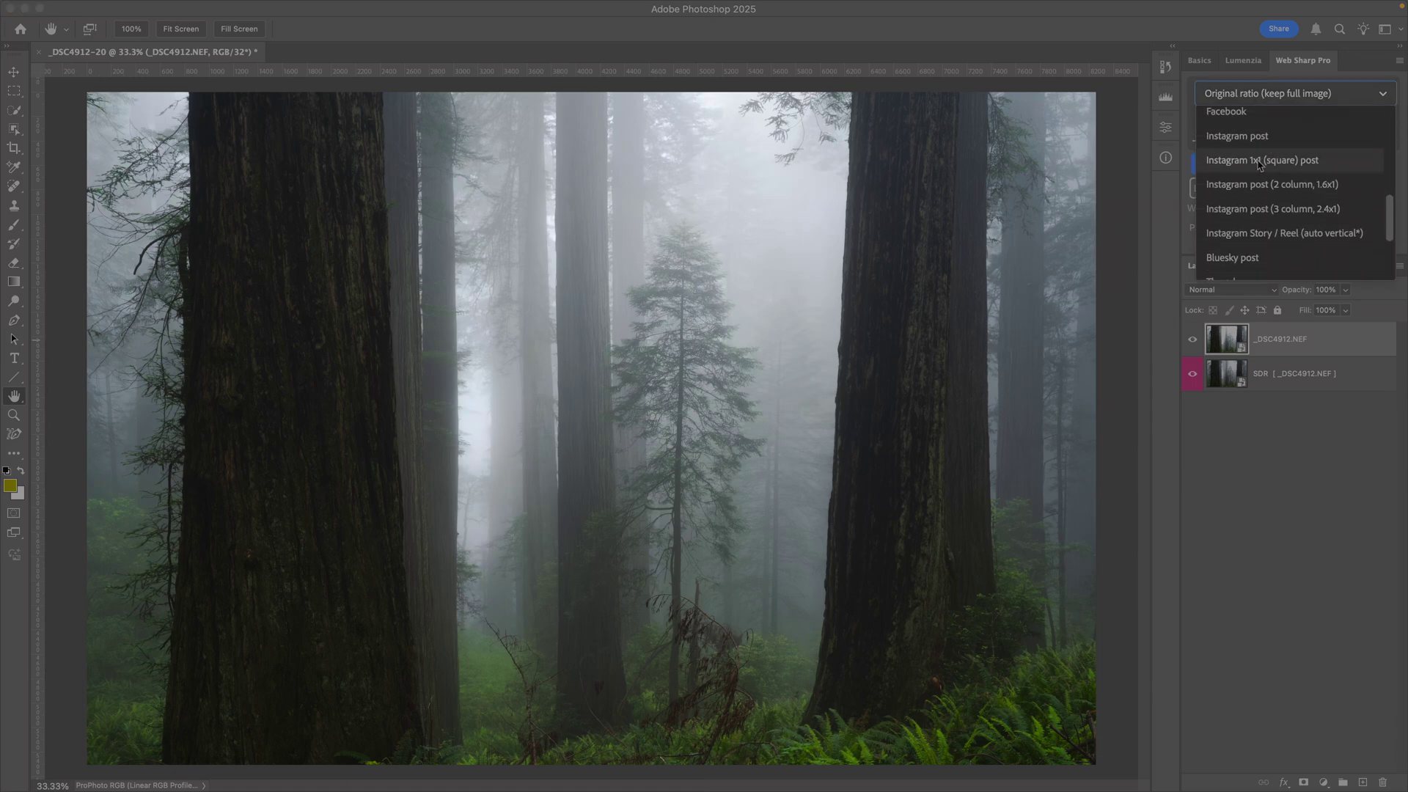
pyautogui.scroll(-2, 1259, 183)
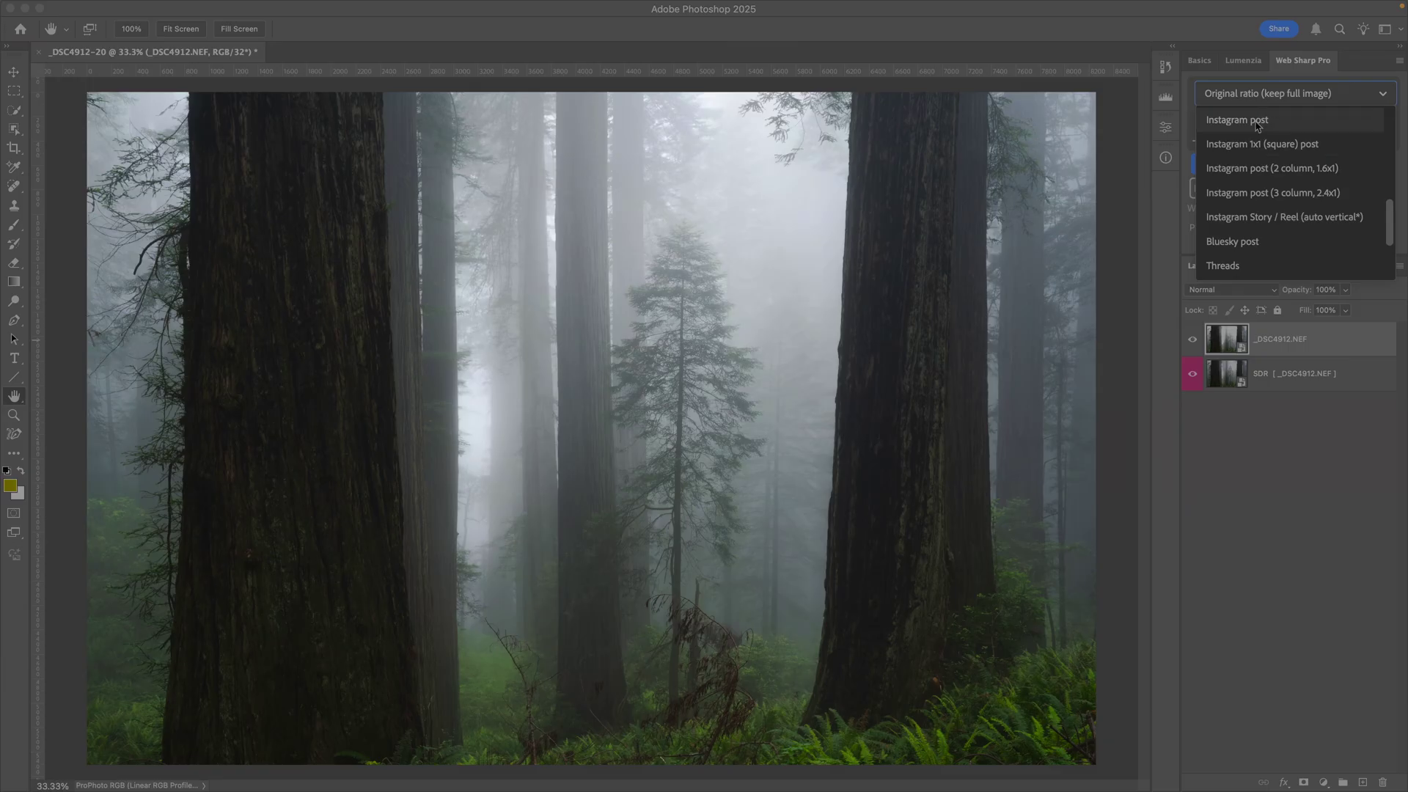
pyautogui.click(1234, 122)
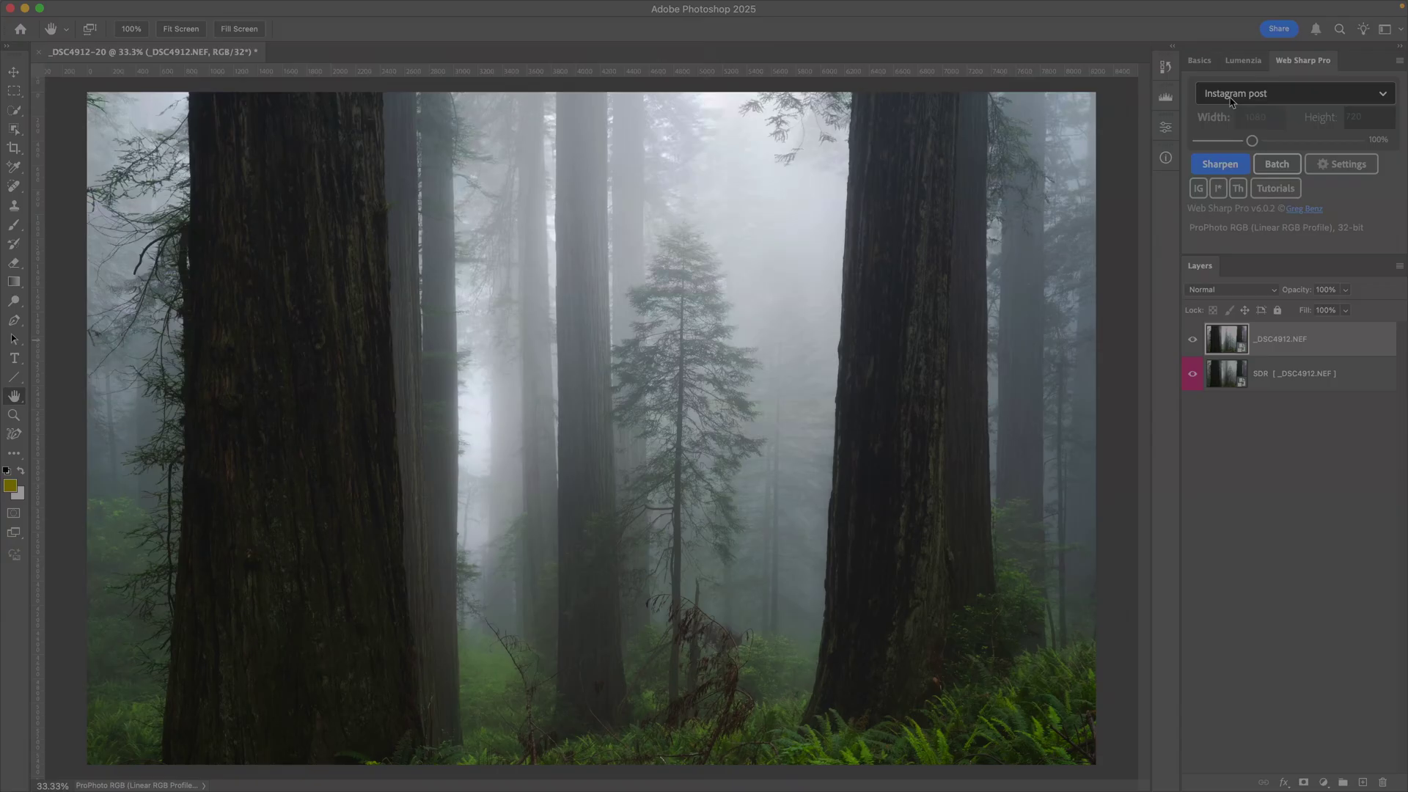
pyautogui.click(1334, 168)
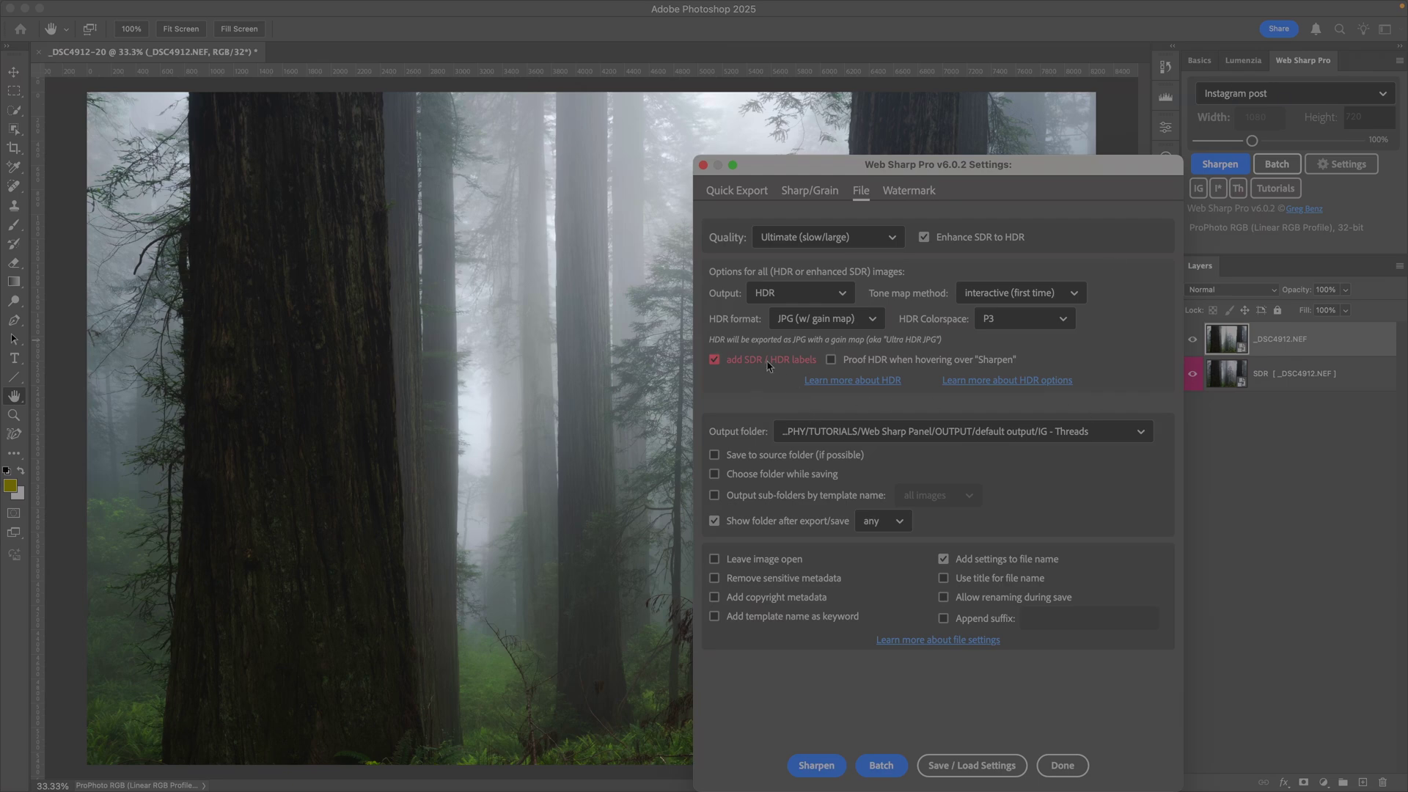
# - Leave the 'add SDR / HDR labels' option unchecked in Web Sharp Pro's File settings
pyautogui.moveTo(759, 362)
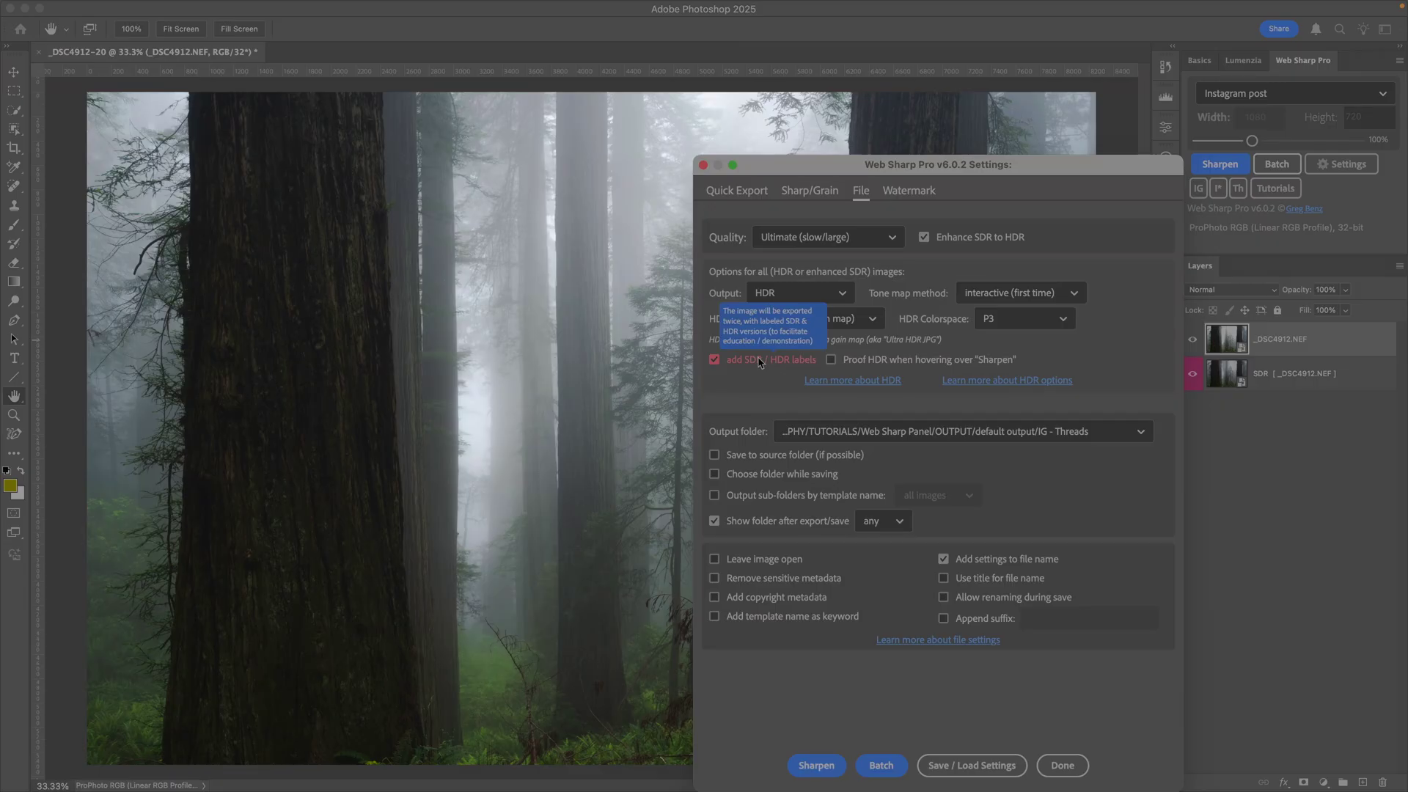
pyautogui.click(716, 359)
pyautogui.click(715, 359)
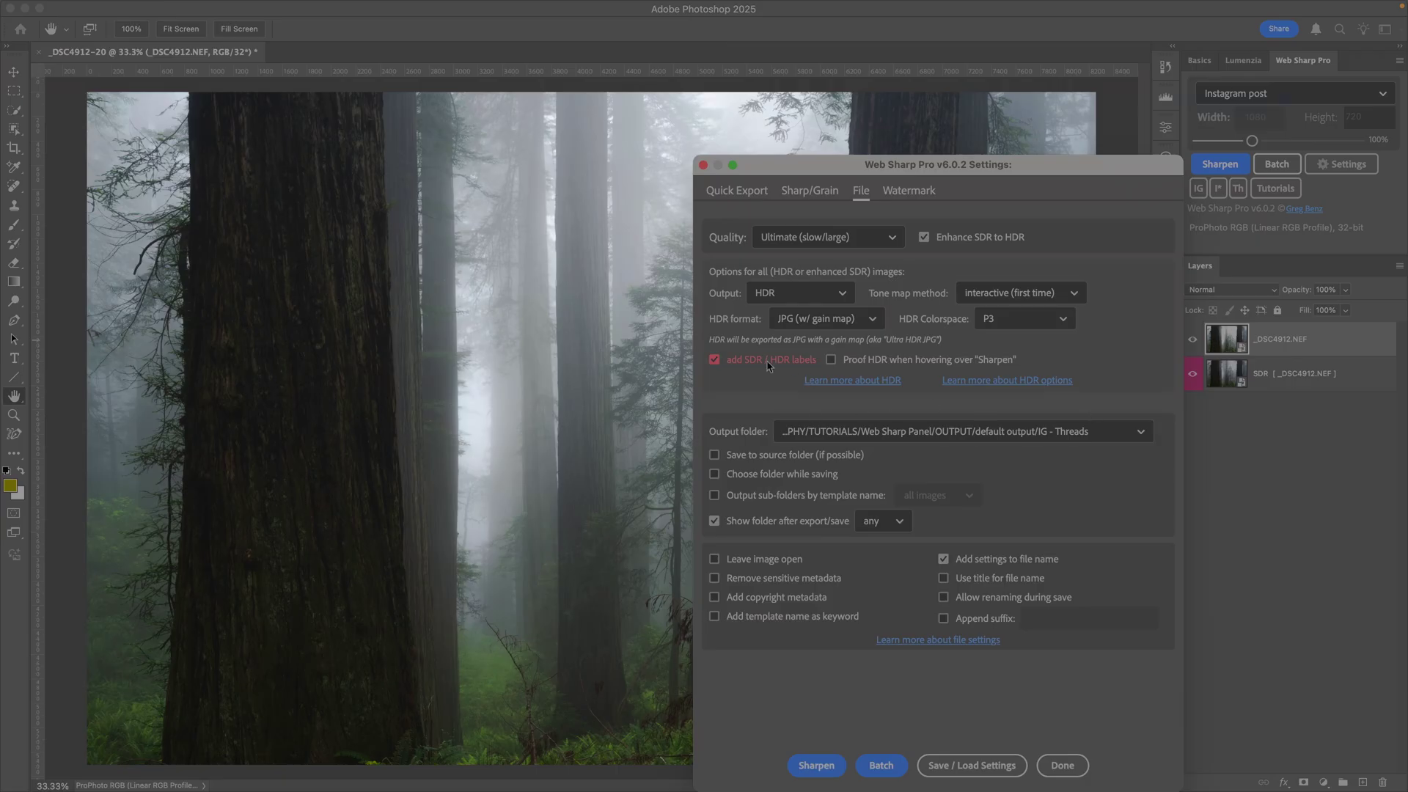
pyautogui.moveTo(759, 361)
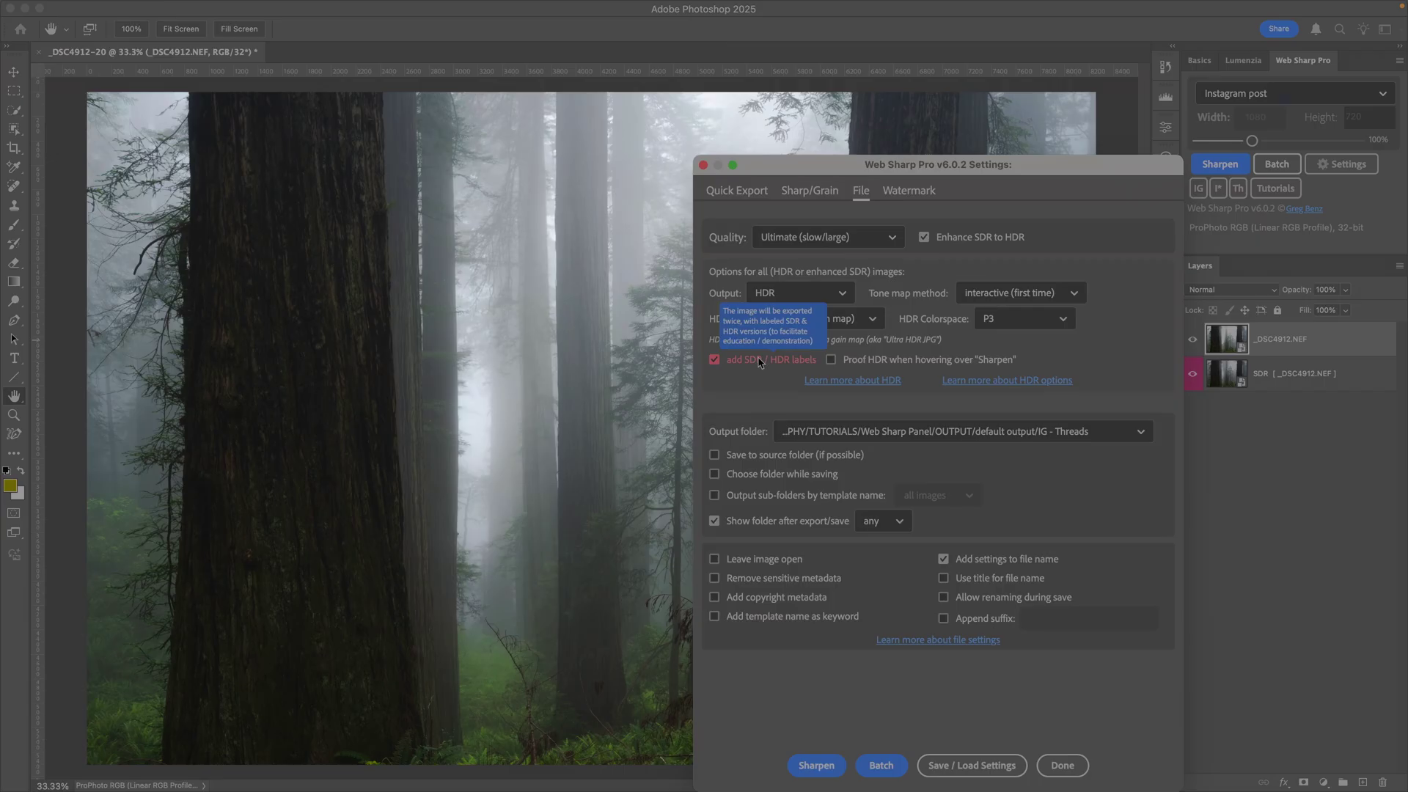
pyautogui.click(716, 360)
# - Run the Sharpen export to save the Instagram gain-map JPG into IG - Threads
pyautogui.click(1220, 163)
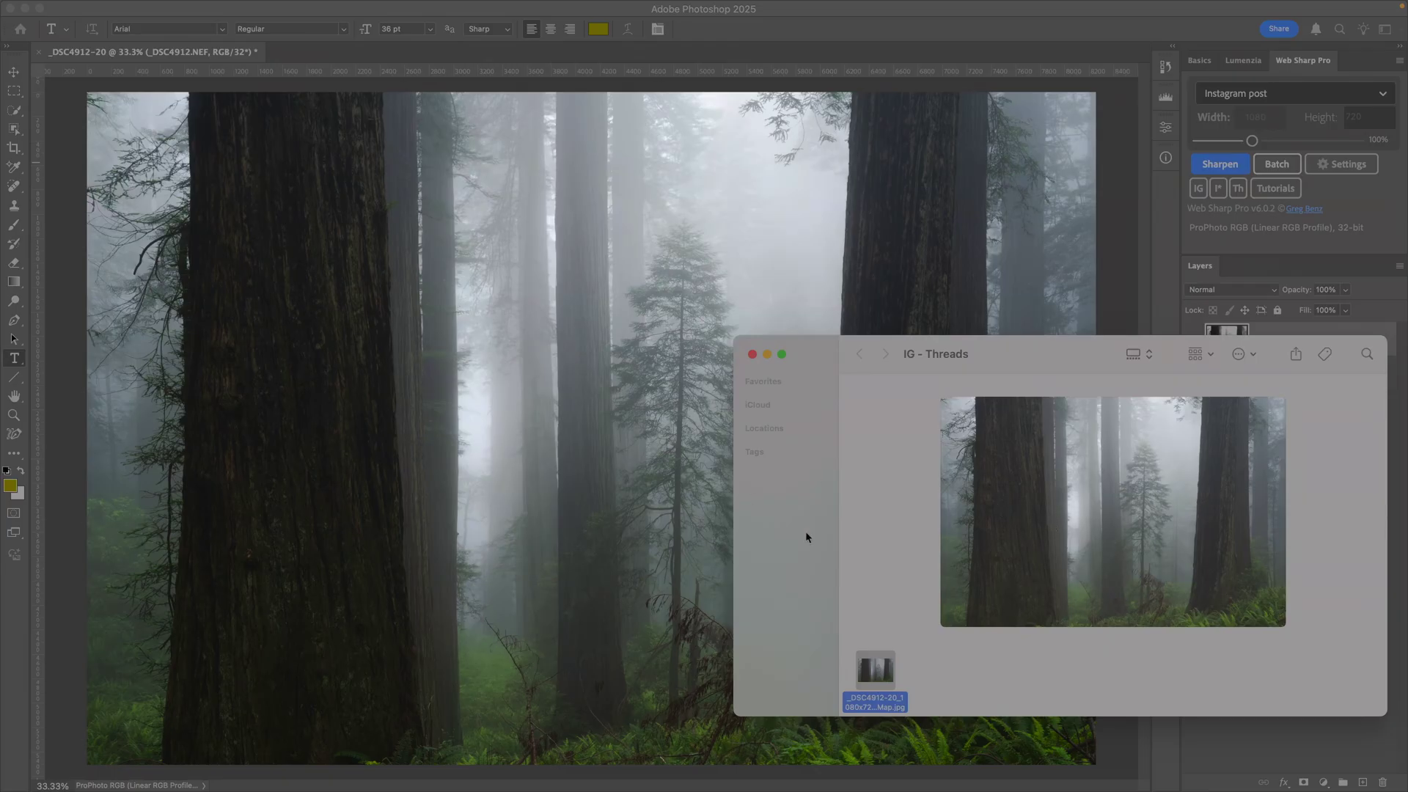
# - Open the exported JPG in Gain Map Demo App and compare it with Photoshop's SDR layer
pyautogui.doubleClick(875, 673)
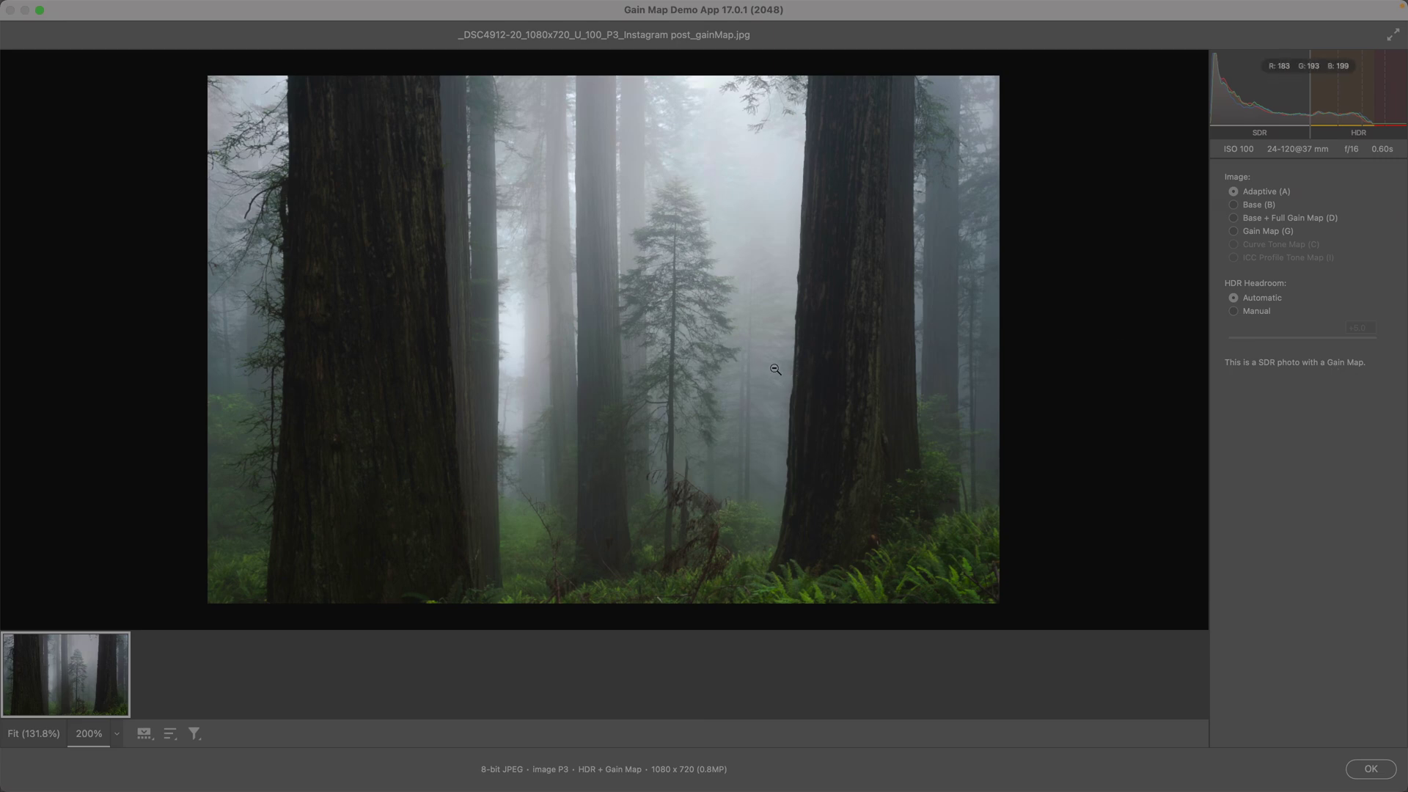
pyautogui.press('super+Tab')
pyautogui.press('super+Tab')
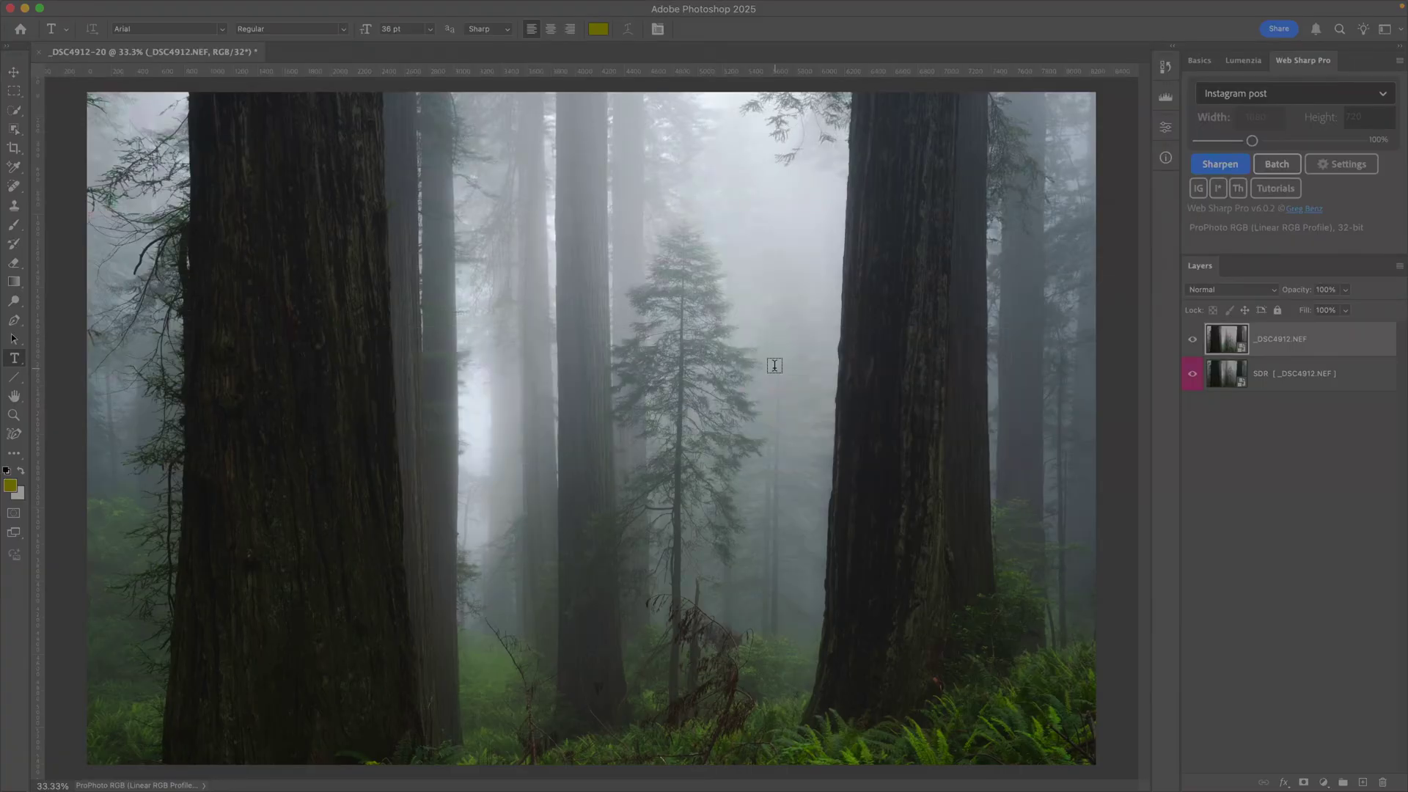
pyautogui.press('super+Tab')
pyautogui.press('super+Tab')
pyautogui.press('super+Tab')
pyautogui.press('super+Tab')
pyautogui.press('super+Tab')
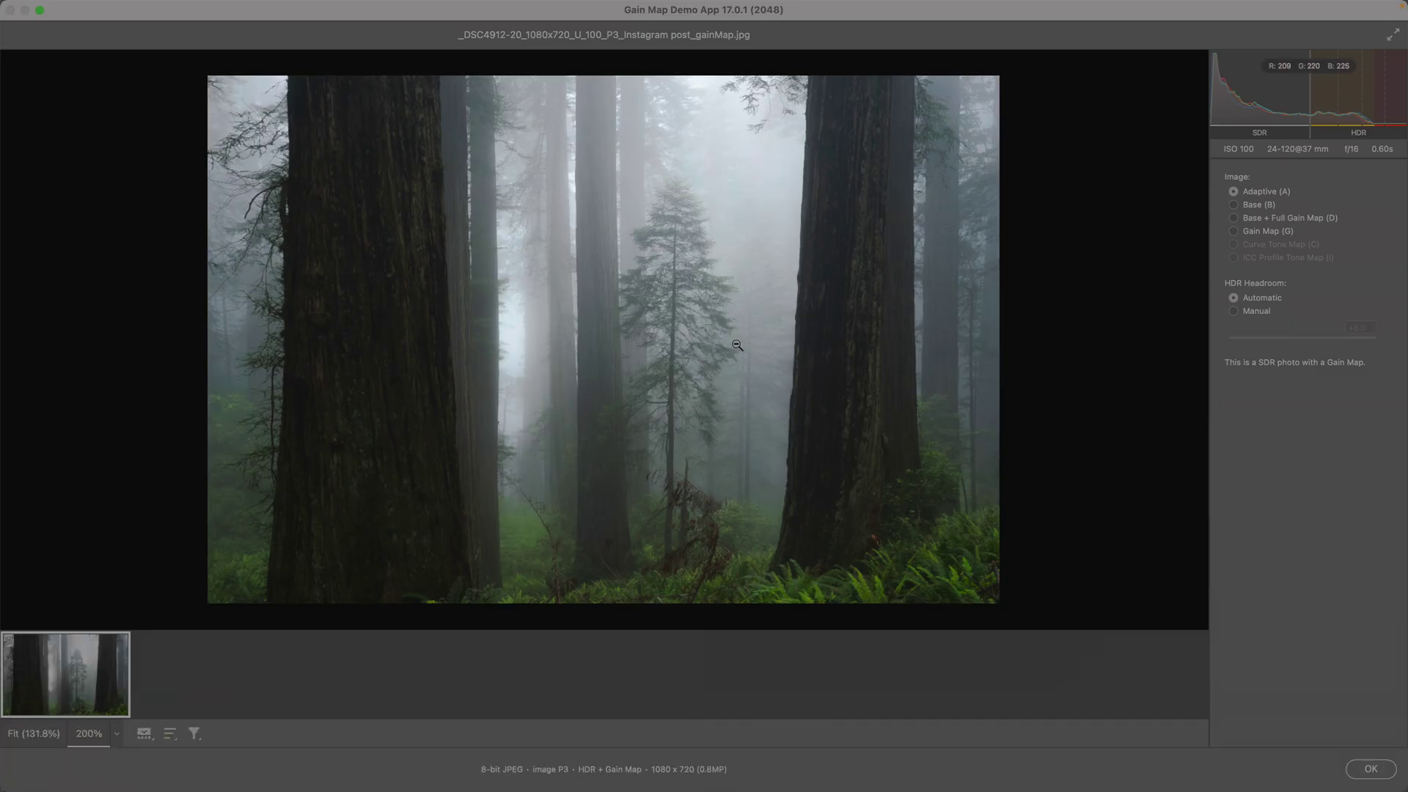
pyautogui.press('super+Tab')
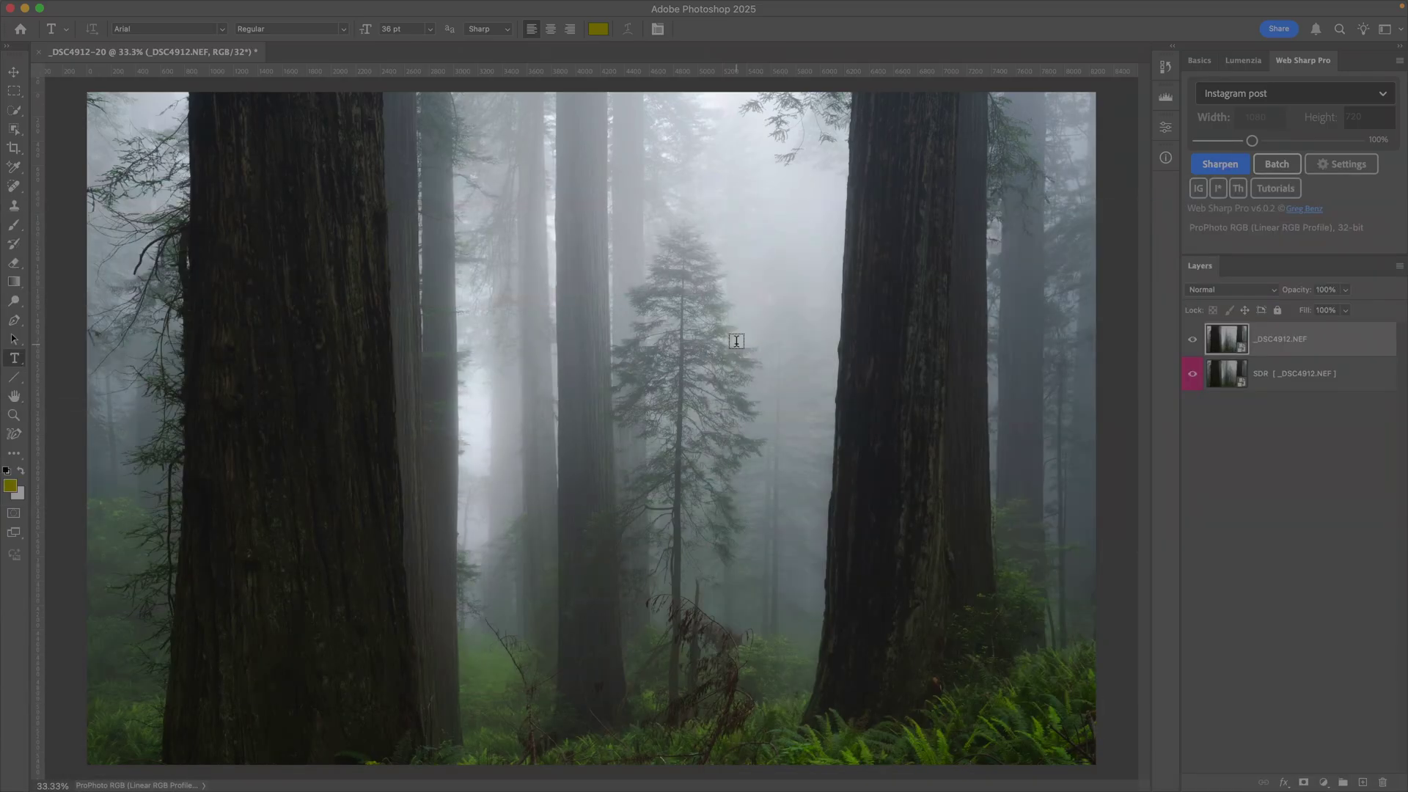
pyautogui.press('super+Tab')
pyautogui.press('super+Tab')
pyautogui.click(1193, 340)
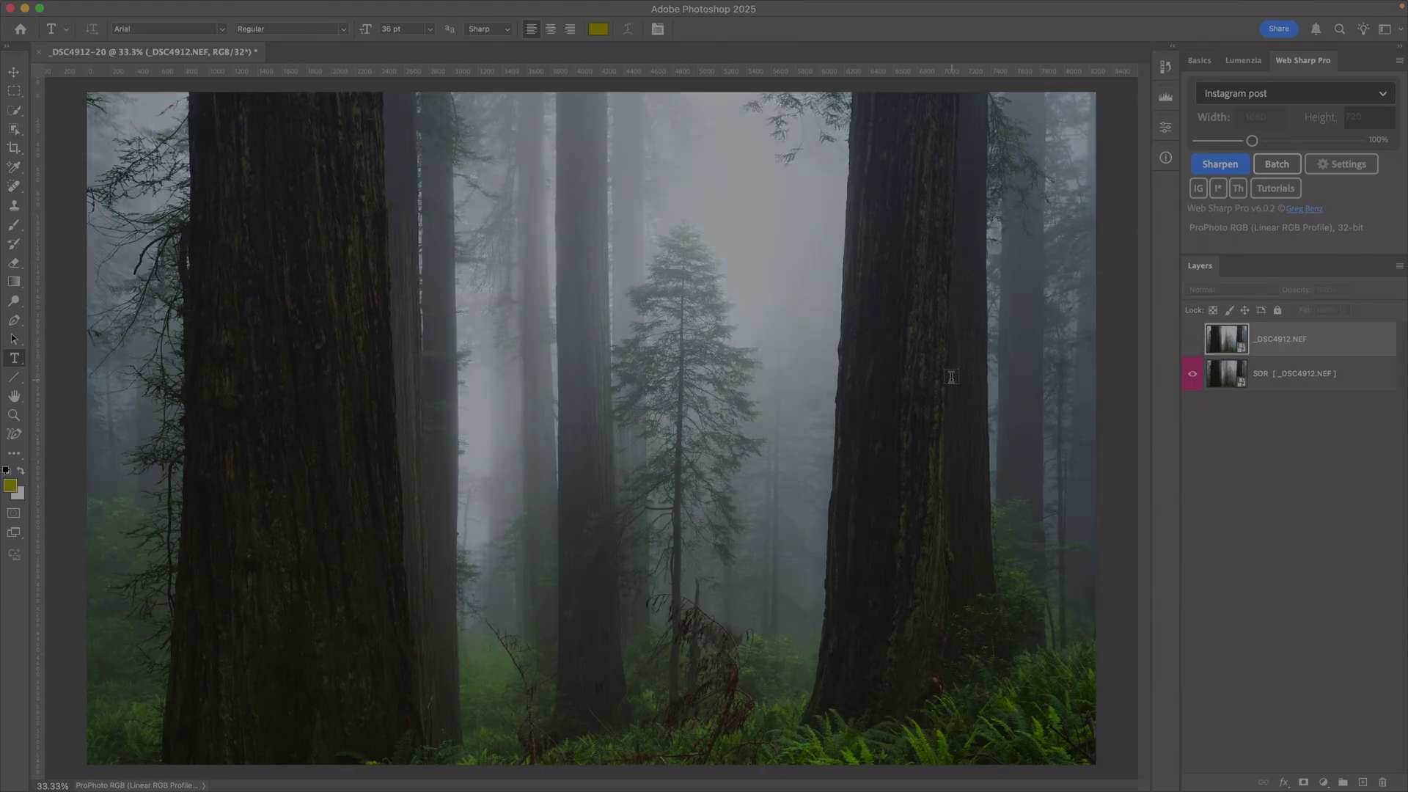
pyautogui.press('super+Tab')
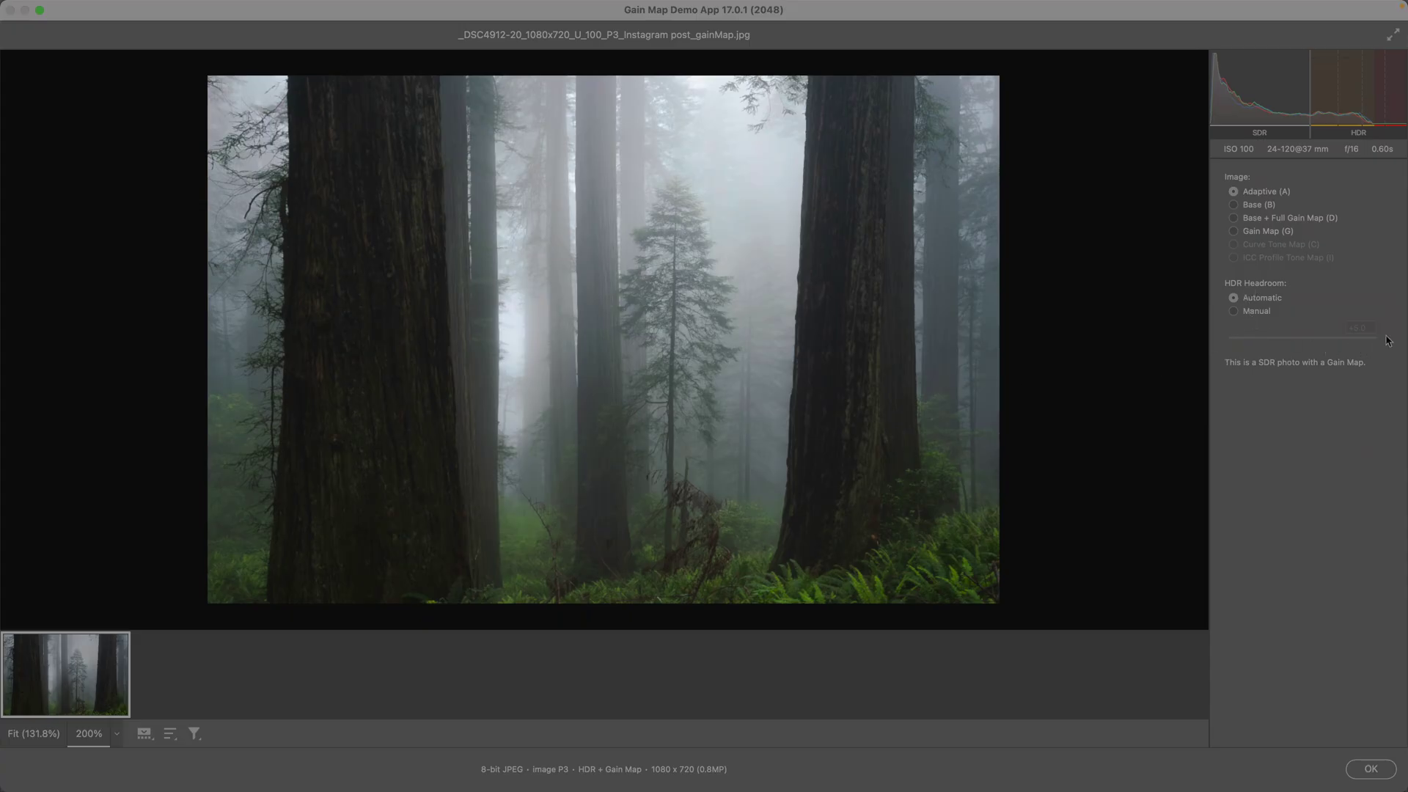
# - Preview at manual HDR headroom +5.0, then make Photoshop's HDR layer visible again
pyautogui.click(1233, 311)
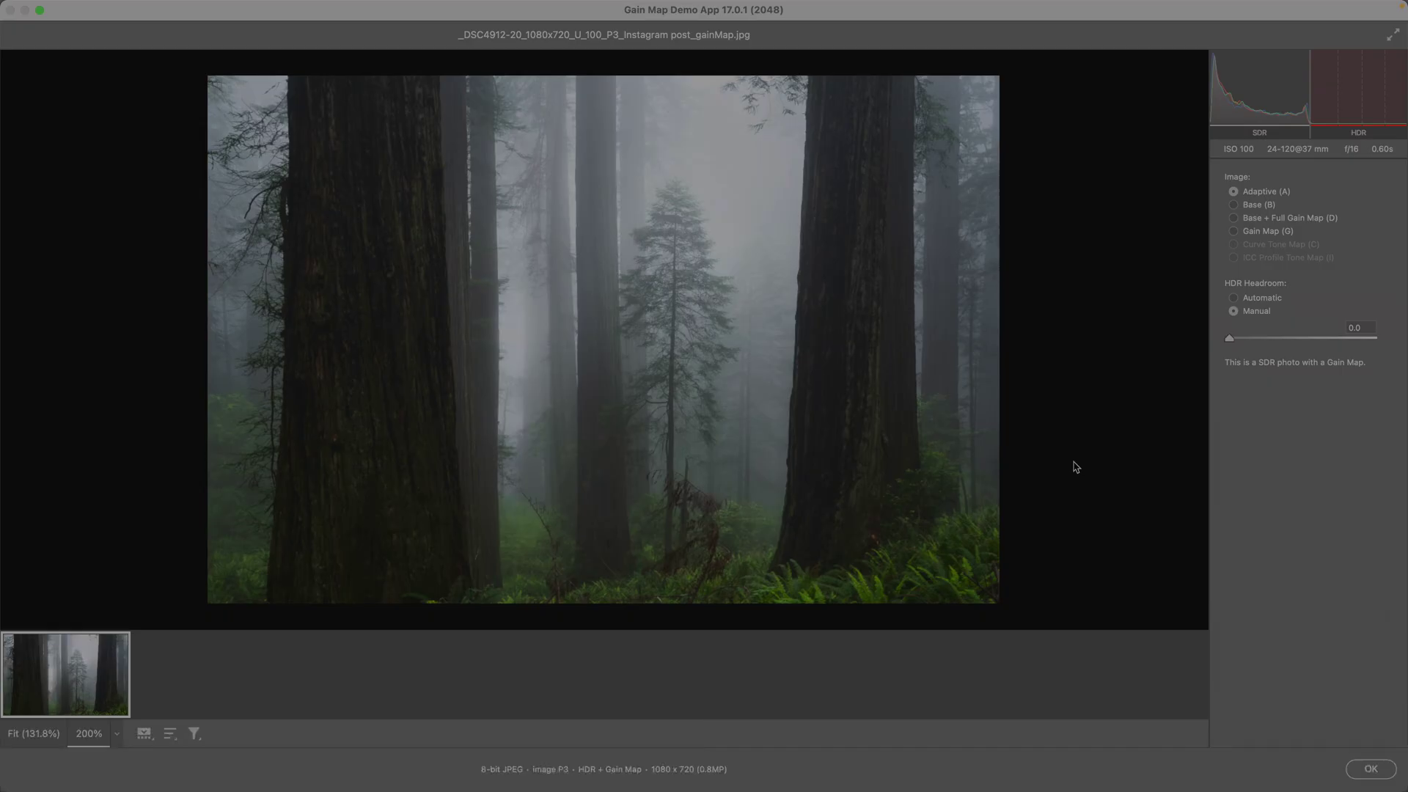
pyautogui.click(1230, 338)
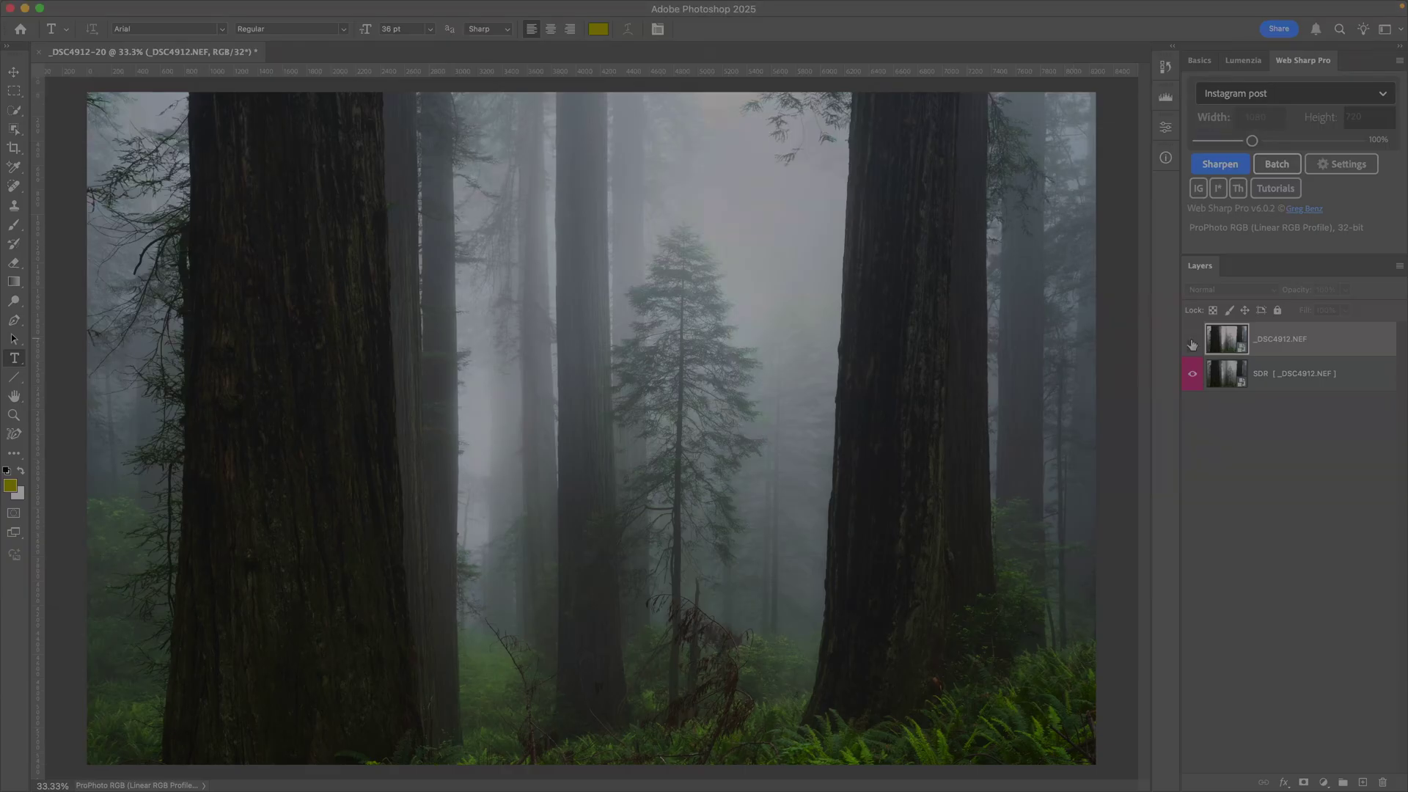
pyautogui.click(1192, 341)
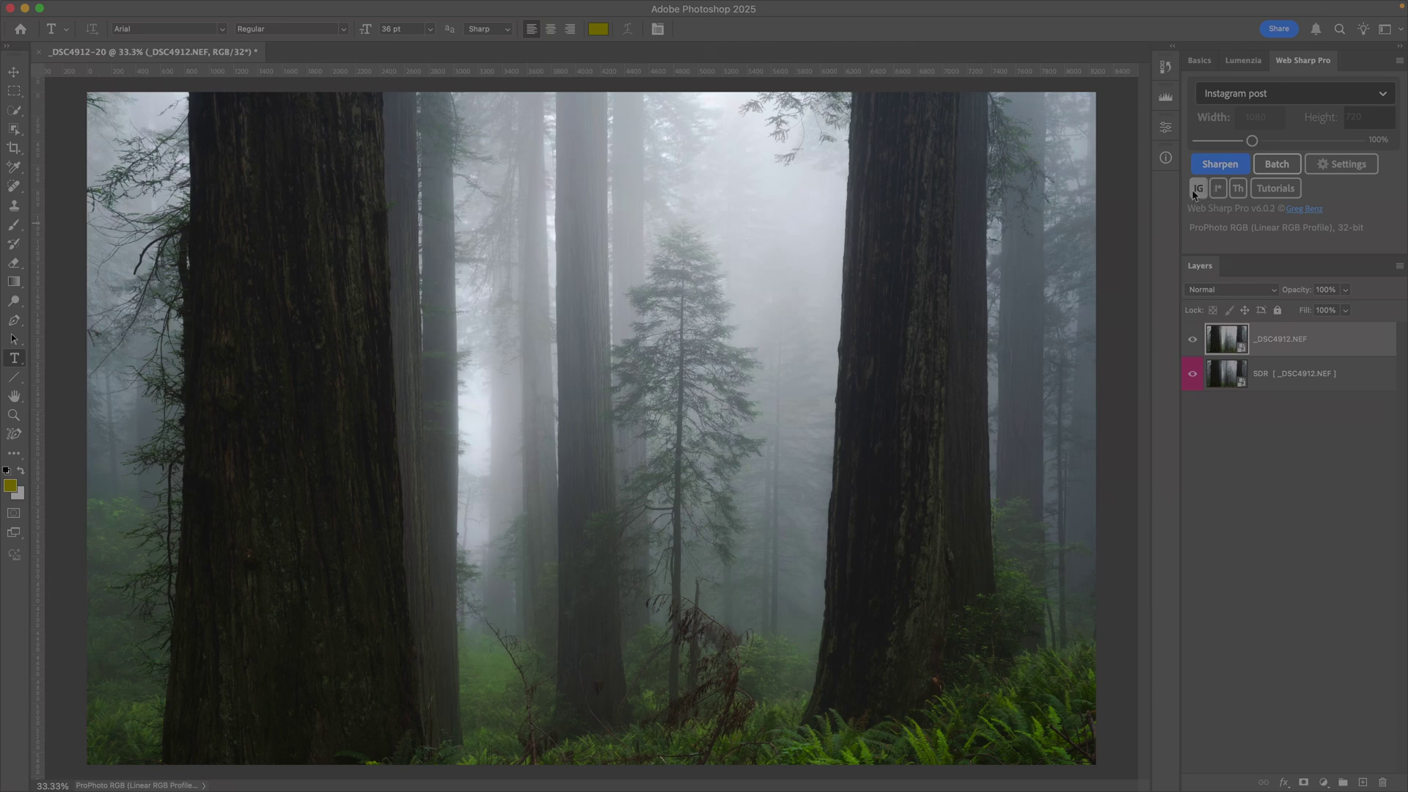
# - Export the 2160x1440 Threads gain-map JPG with the Th button and select it in Finder
pyautogui.click(1234, 185)
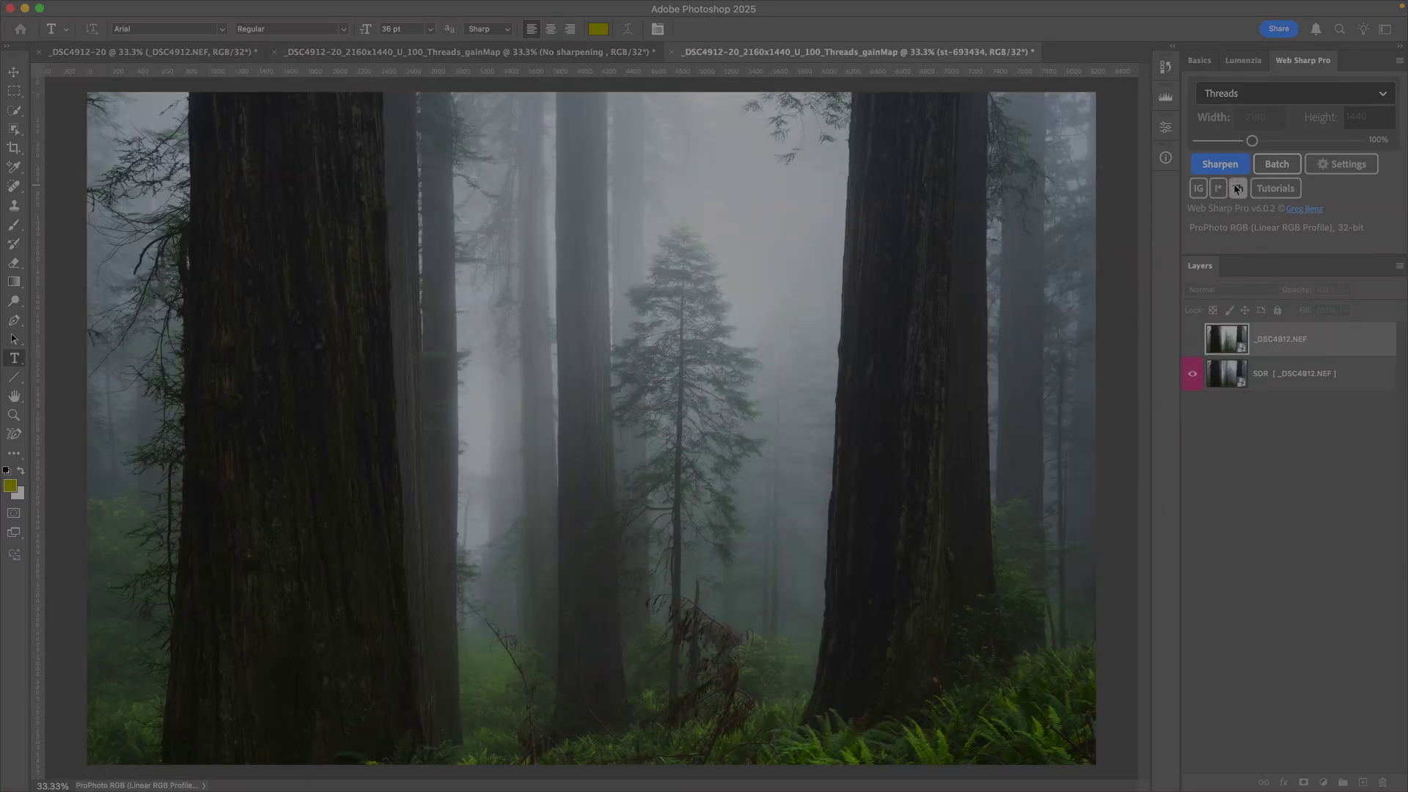
pyautogui.click(1210, 192)
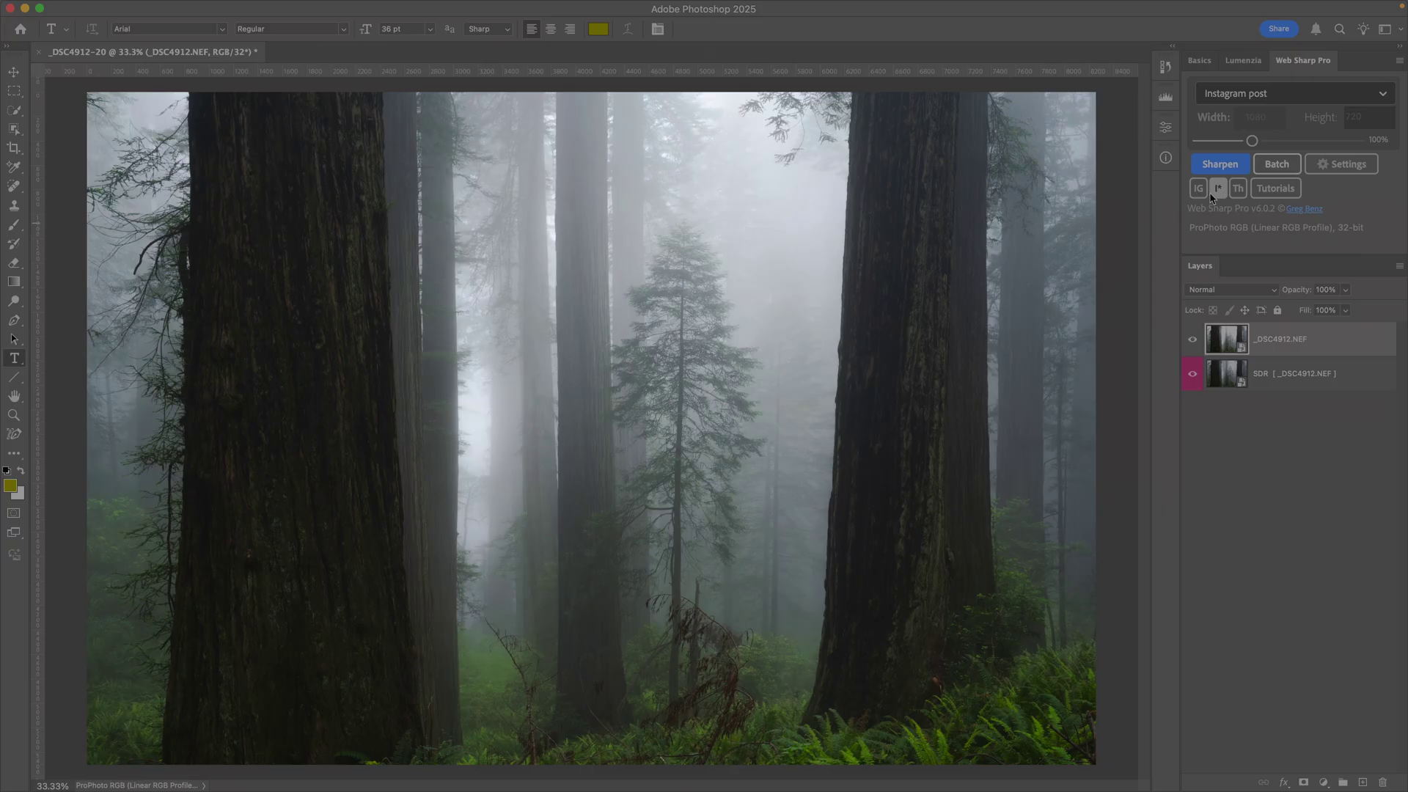
pyautogui.click(1196, 193)
pyautogui.click(1234, 185)
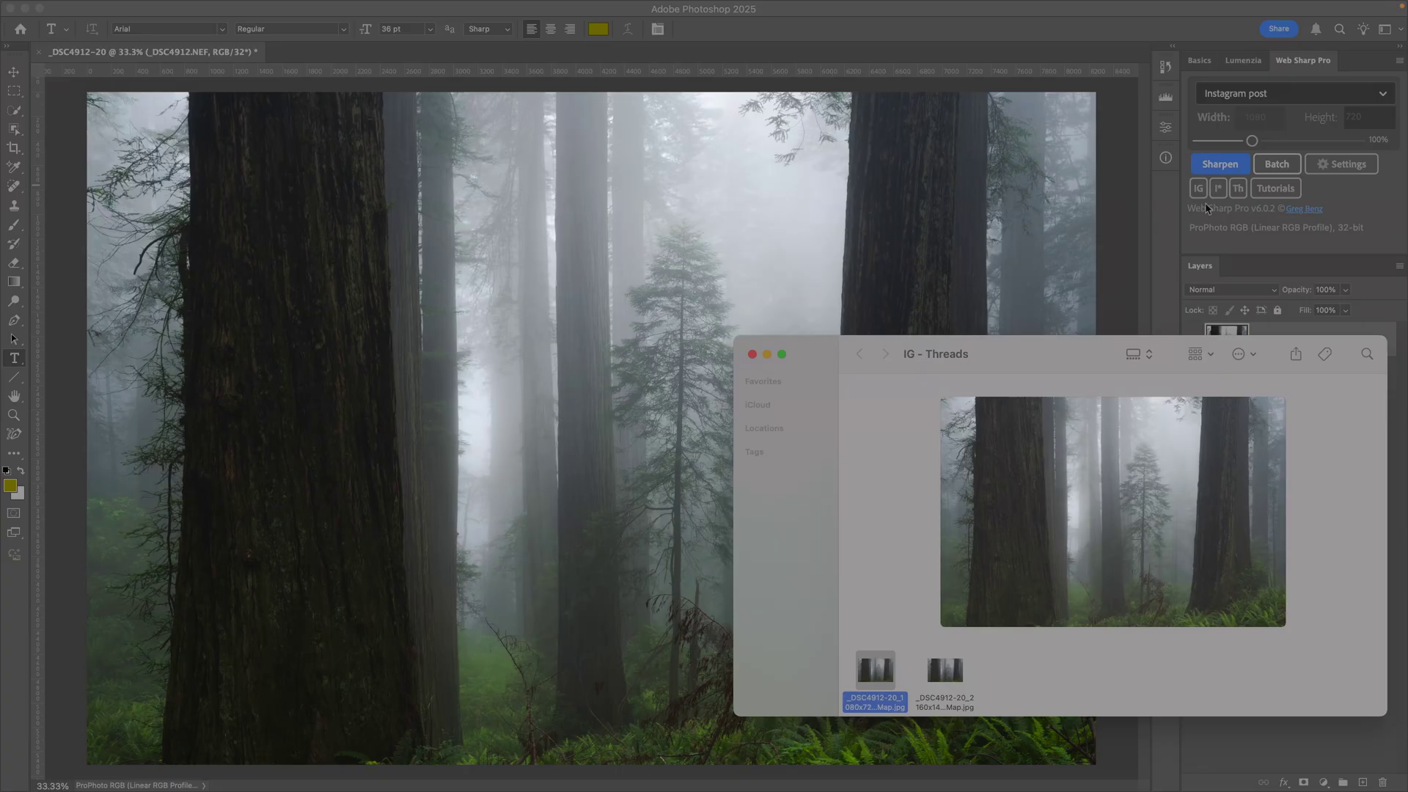
pyautogui.click(949, 672)
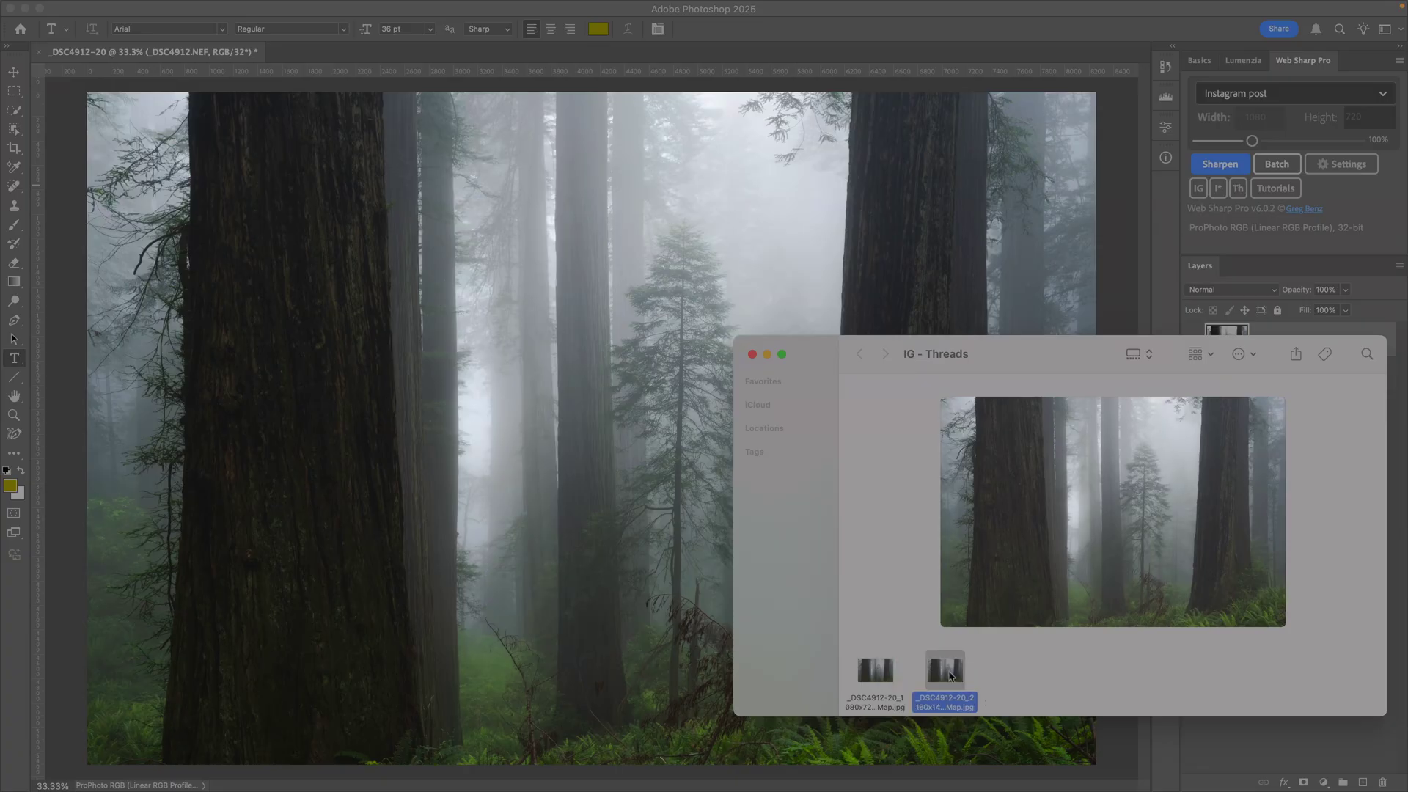